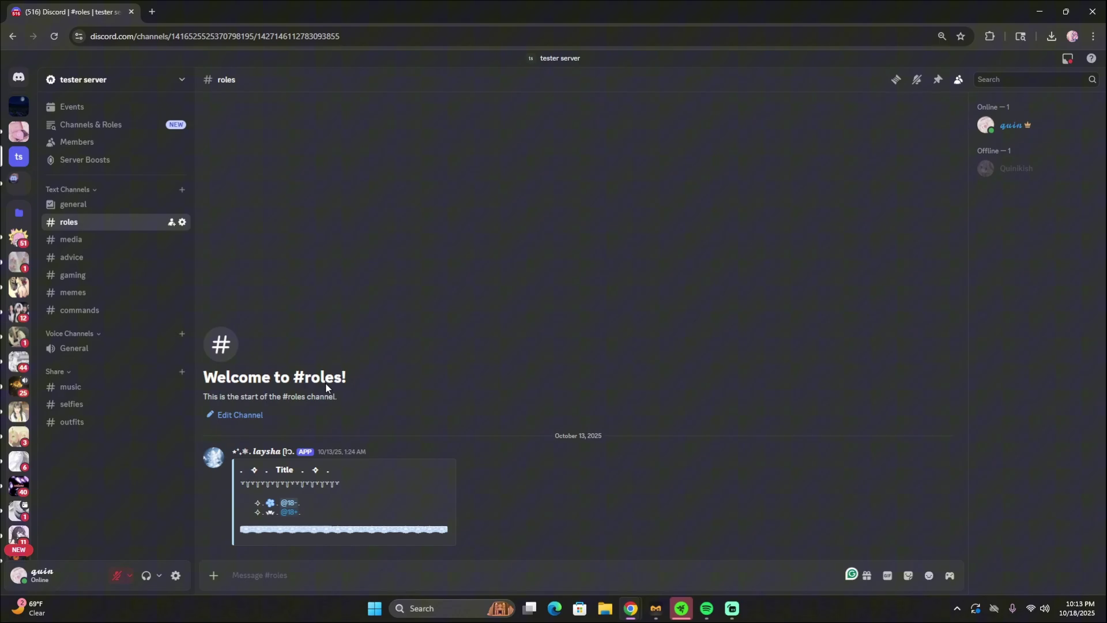
Open the Advanced page of the user settings.
click(175, 575)
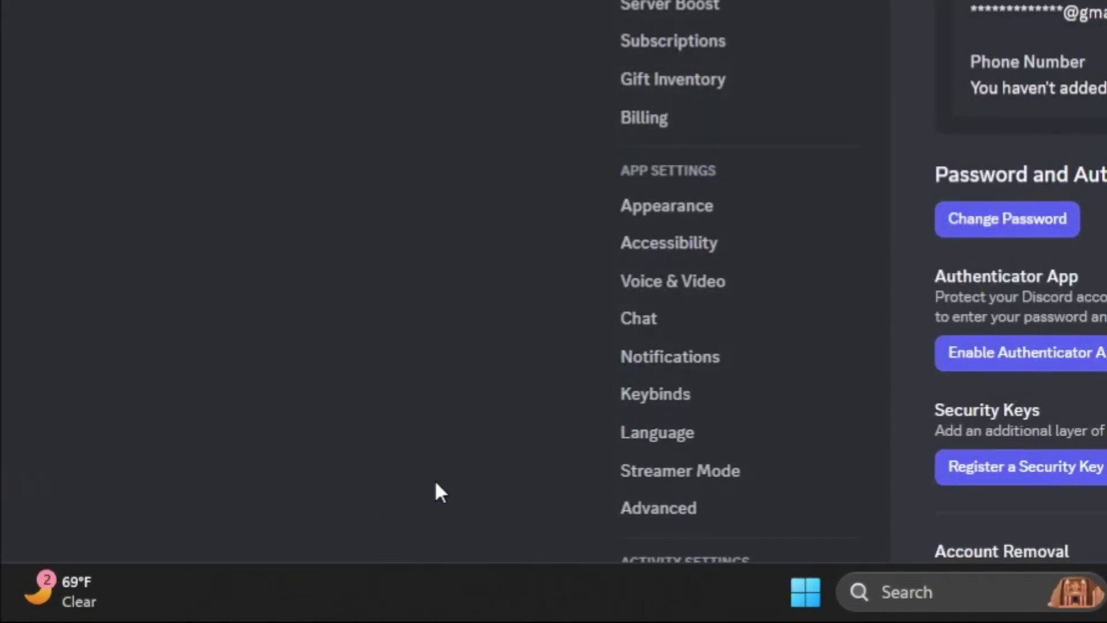
scroll(534, 24, down, 3)
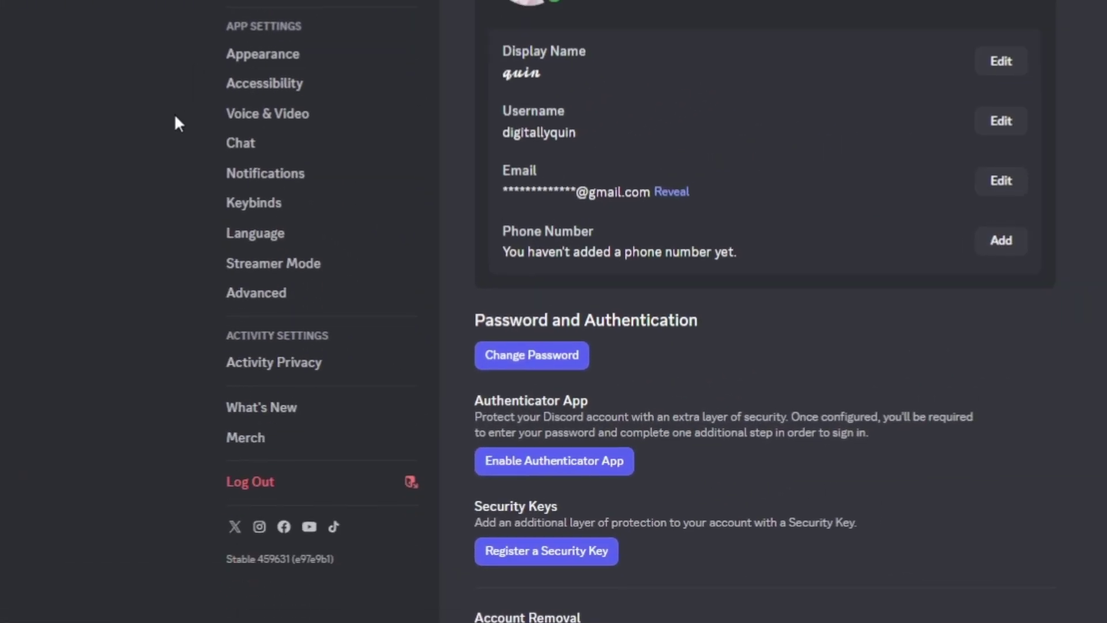
click(254, 294)
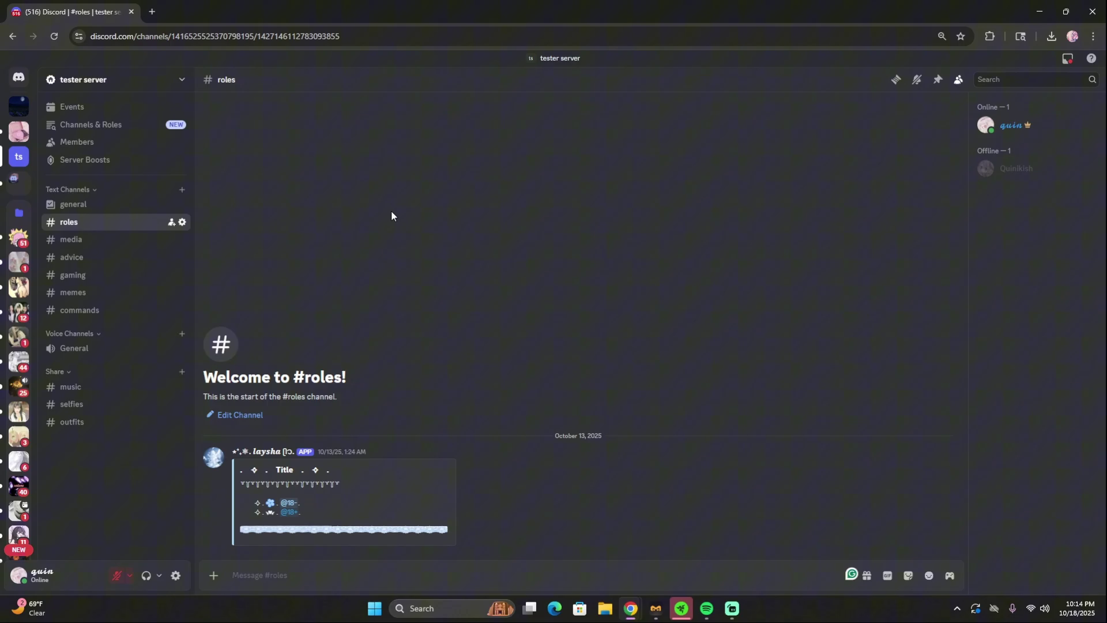
Open the App Directory from tester server's settings and search it for "carl".
click(163, 81)
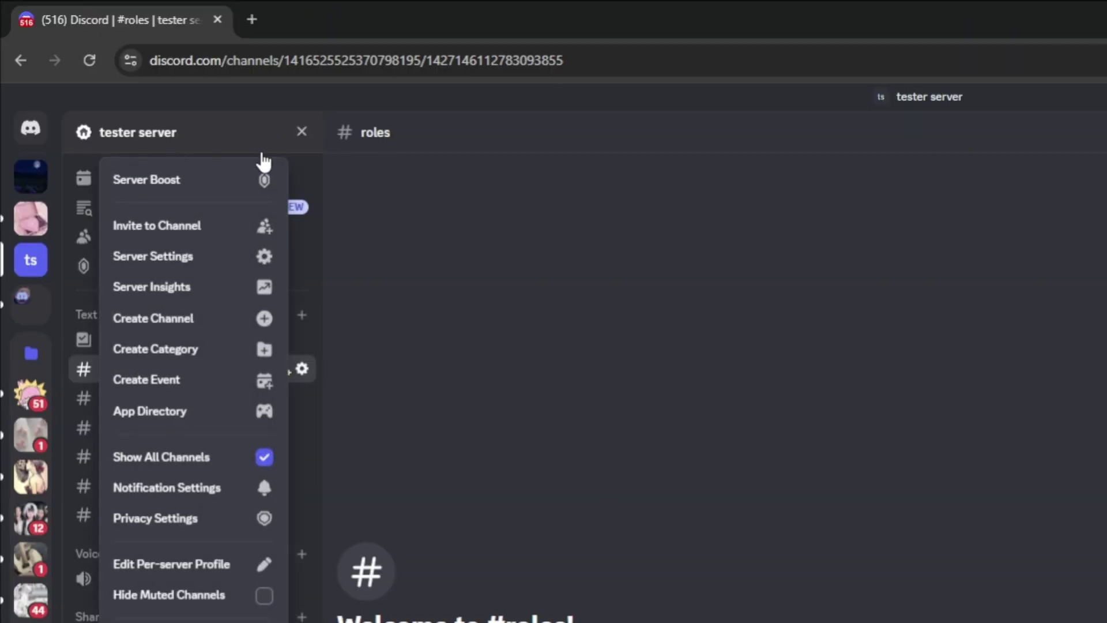
click(171, 261)
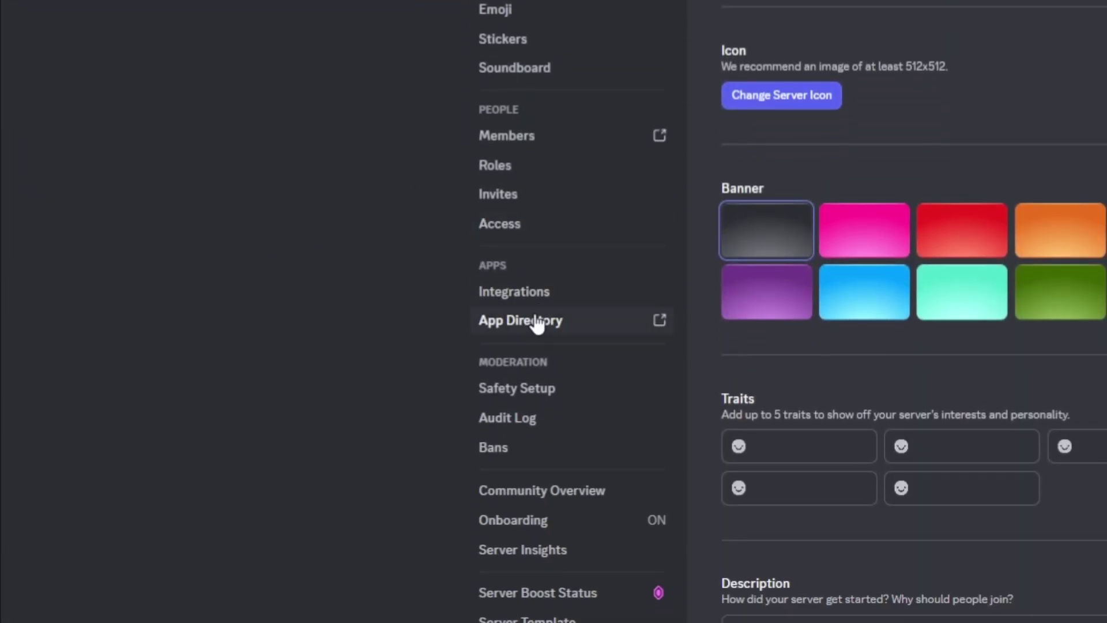
click(539, 321)
click(999, 33)
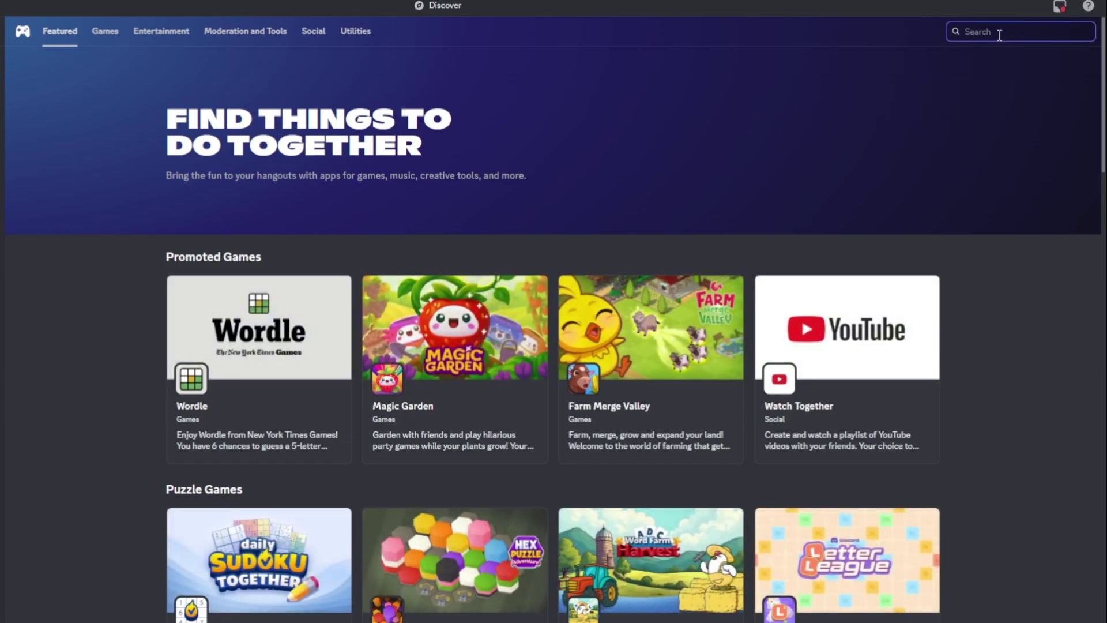
text(carl)
key(Return)
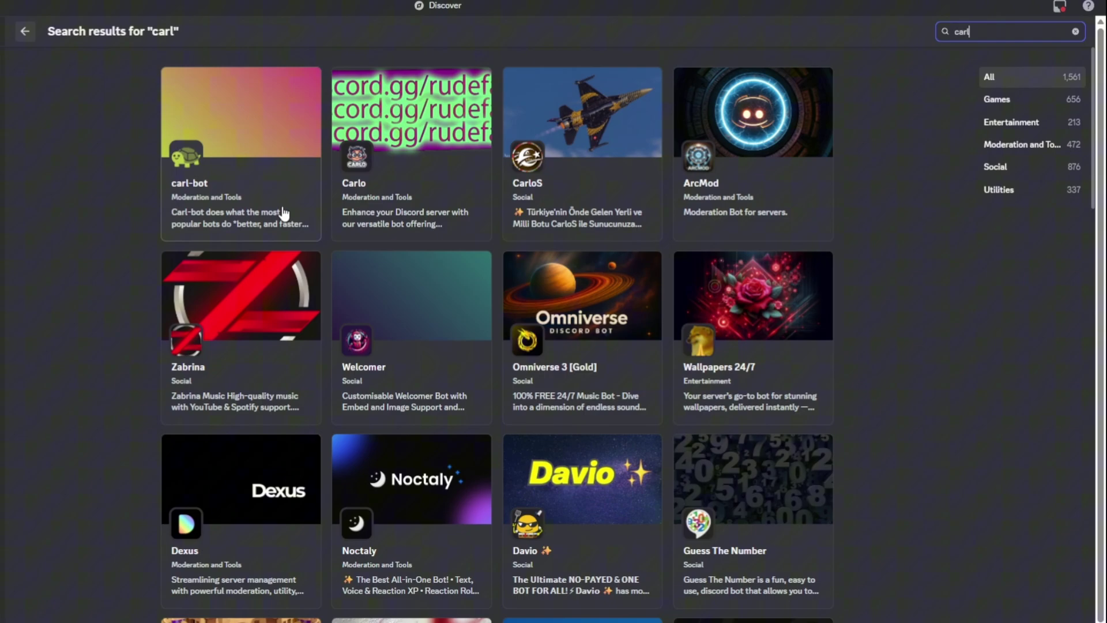
Add the carl-bot app to tester server, authorize its requested permissions, and return to the server.
click(283, 213)
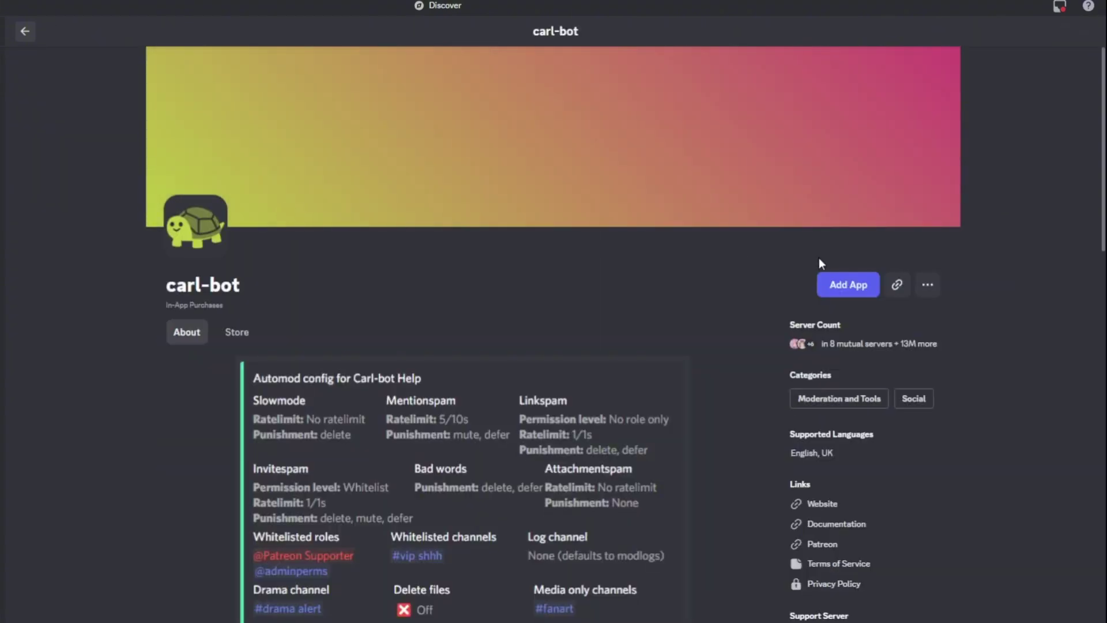
click(838, 285)
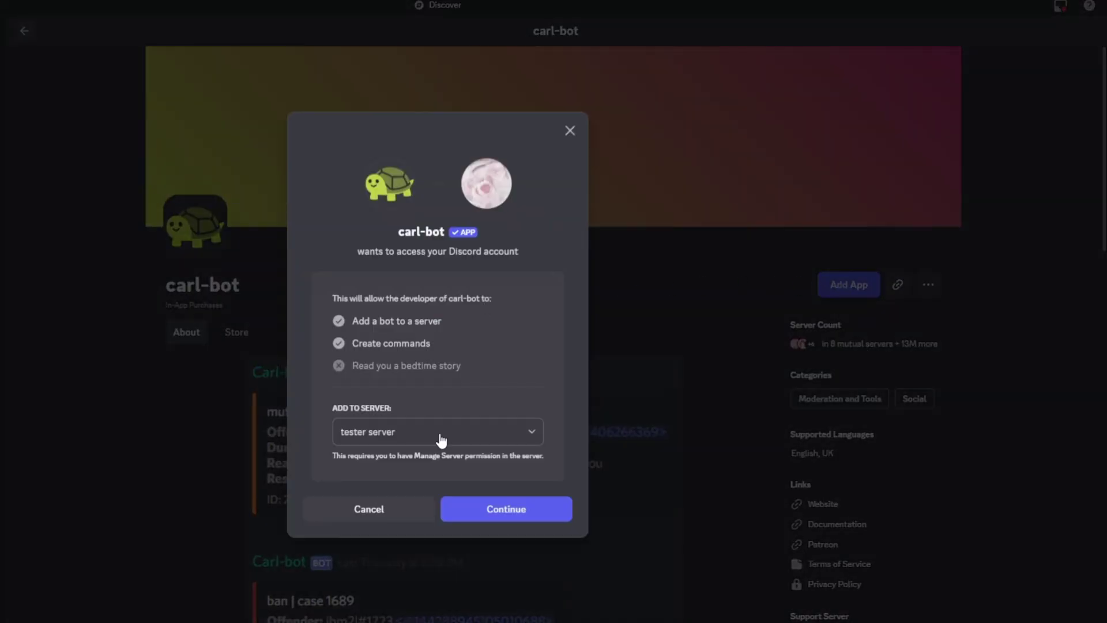
click(507, 509)
scroll(489, 450, down, 6)
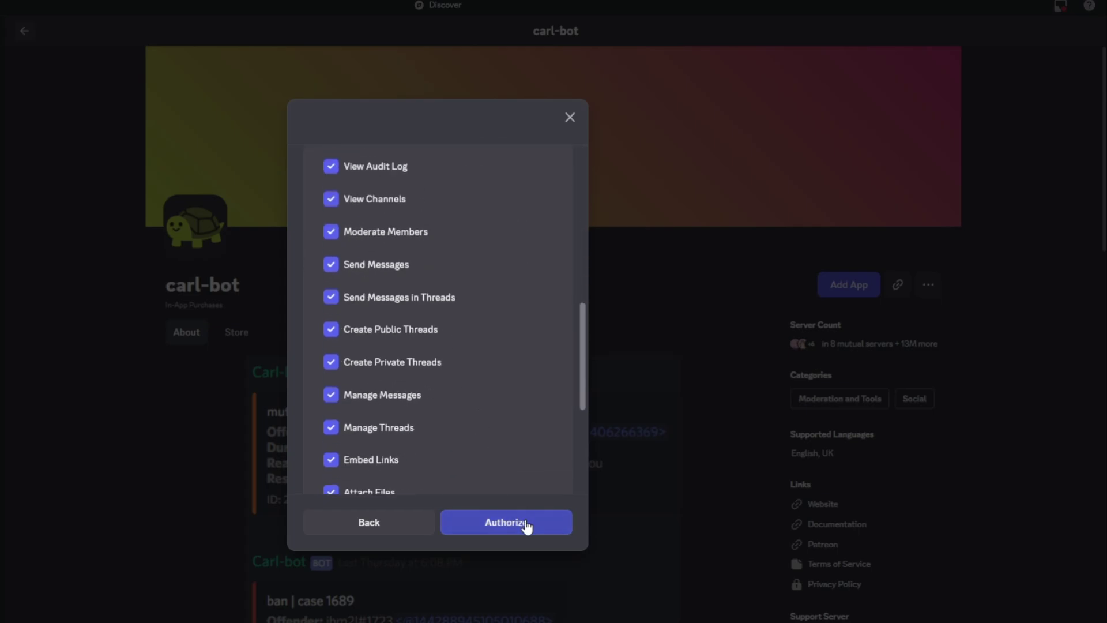
click(523, 522)
click(515, 433)
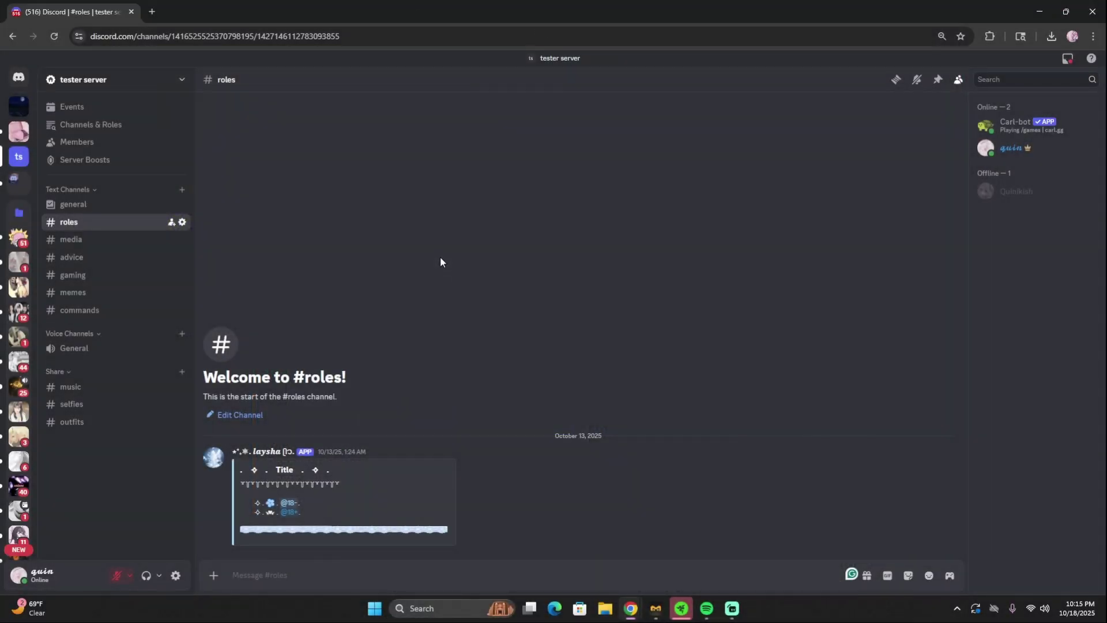
Move the carl-bot role directly below admin in the server's role list and save the new order.
click(87, 79)
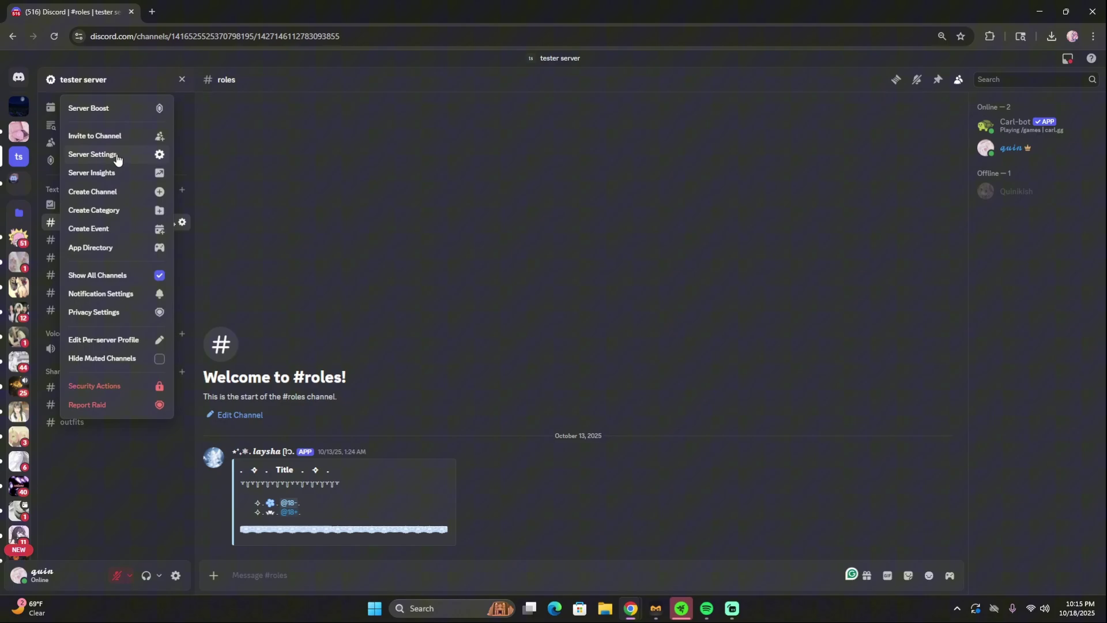
click(115, 153)
click(317, 288)
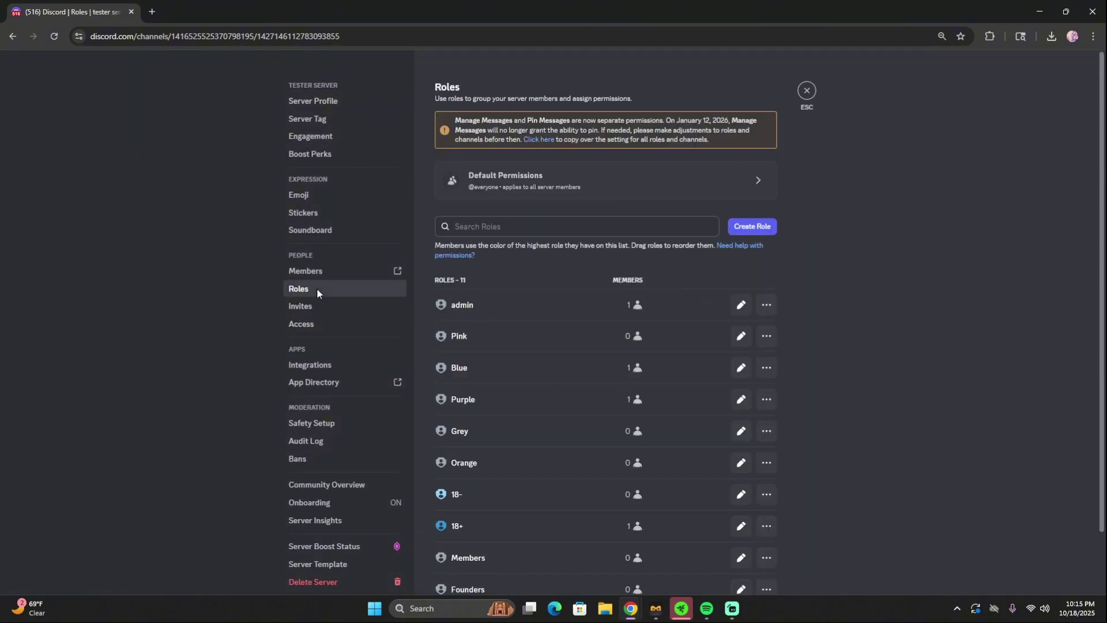
scroll(512, 378, down, 2)
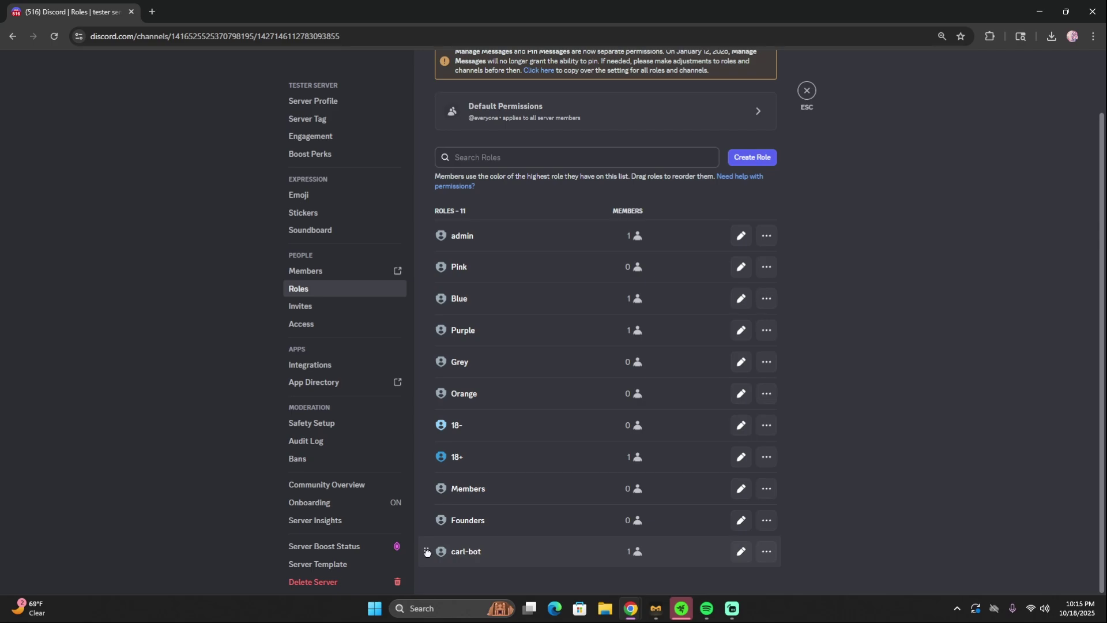
drag(427, 551, 428, 272)
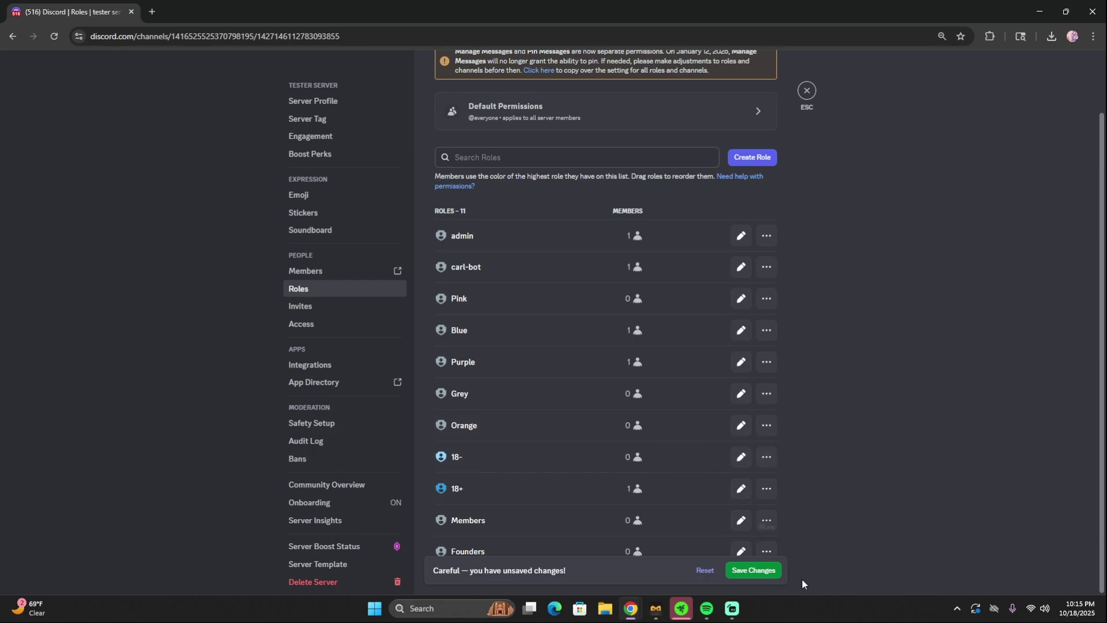
click(758, 573)
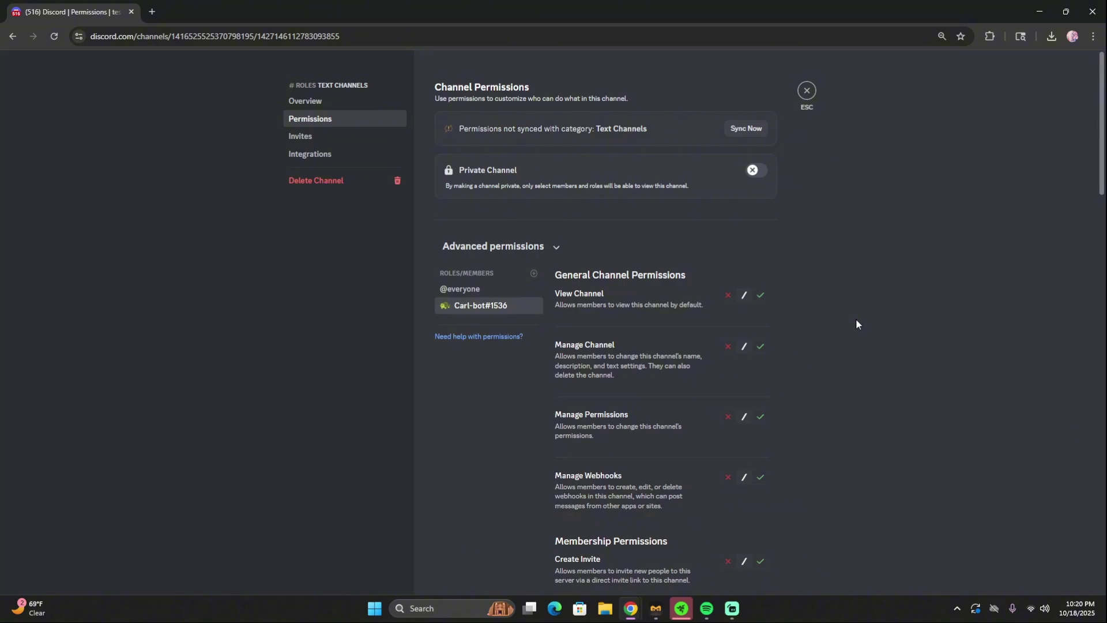
Allow Send Messages and Add Reactions for Carl-bot in the advanced permissions of the roles channel.
scroll(856, 324, down, 2)
scroll(788, 412, down, 2)
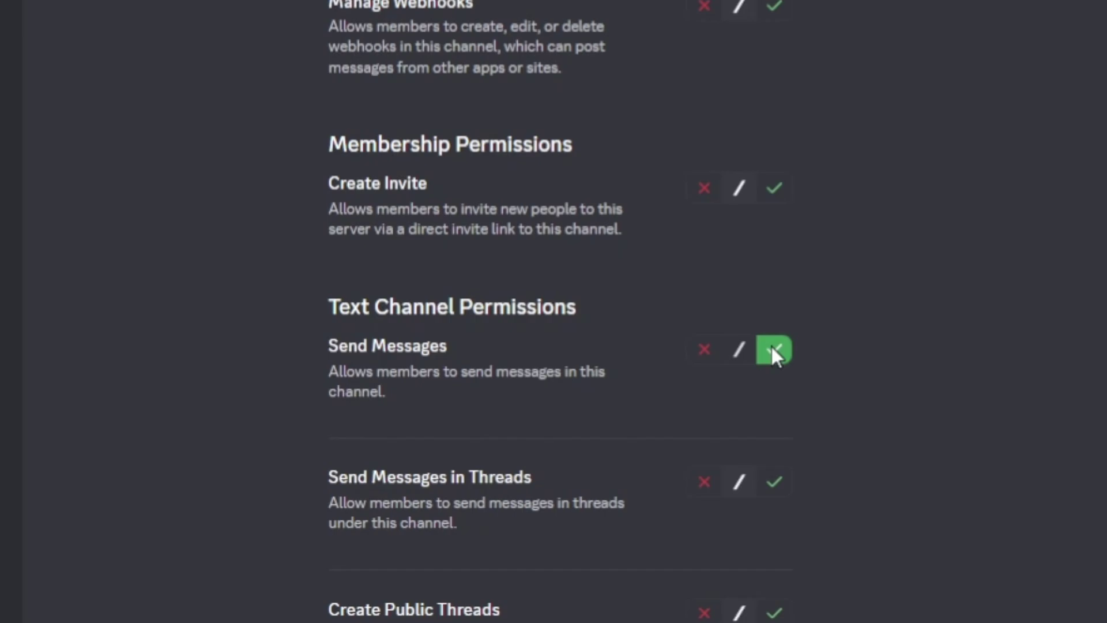
scroll(843, 328, down, 8)
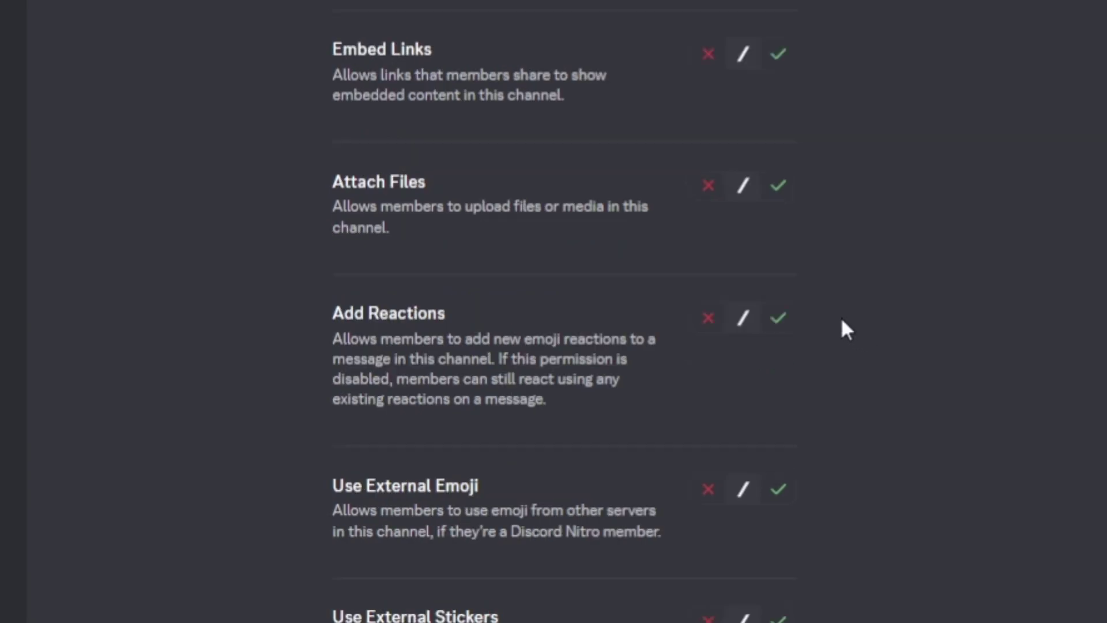
click(779, 318)
scroll(778, 306, down, 10)
click(774, 295)
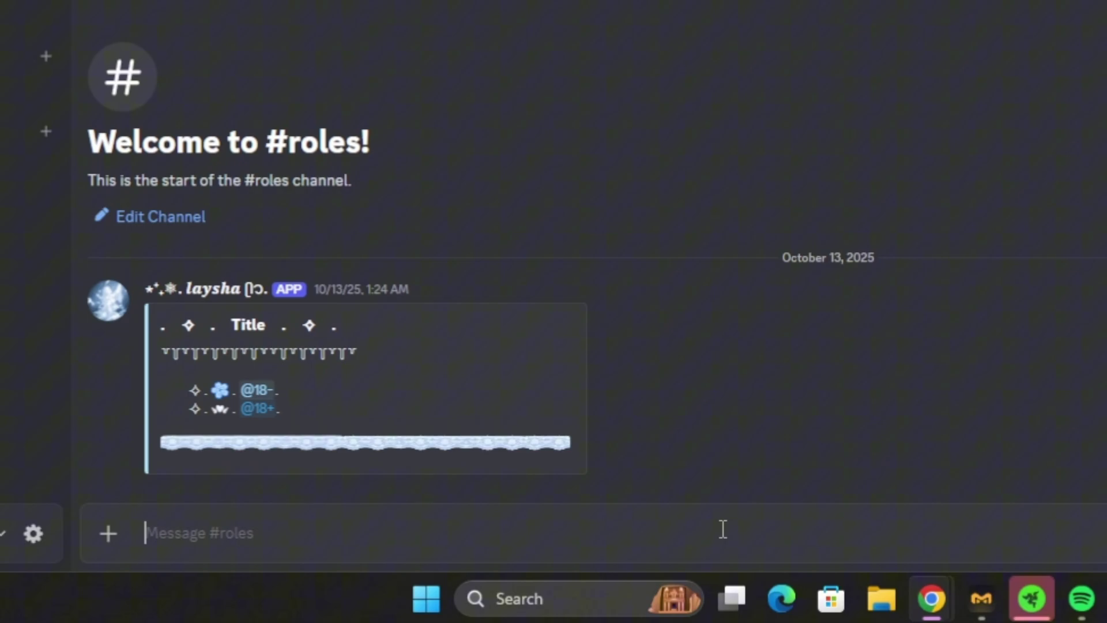
Start a "!rr add" command in the #roles message box, followed by the copied message ID of the Title embed.
text(!rr)
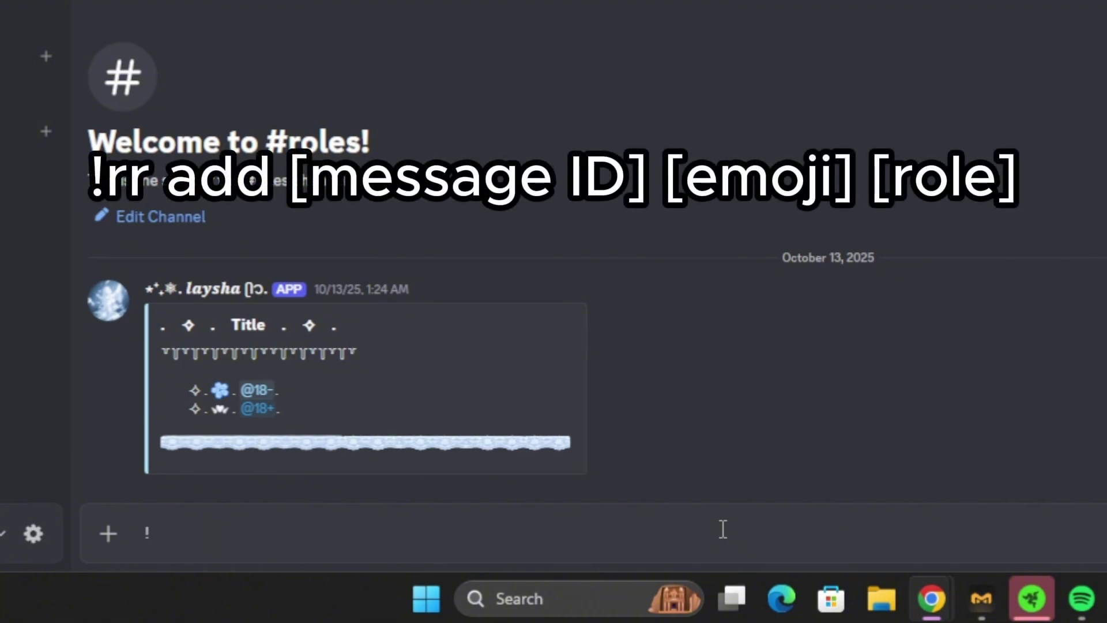
text( add)
click(1048, 275)
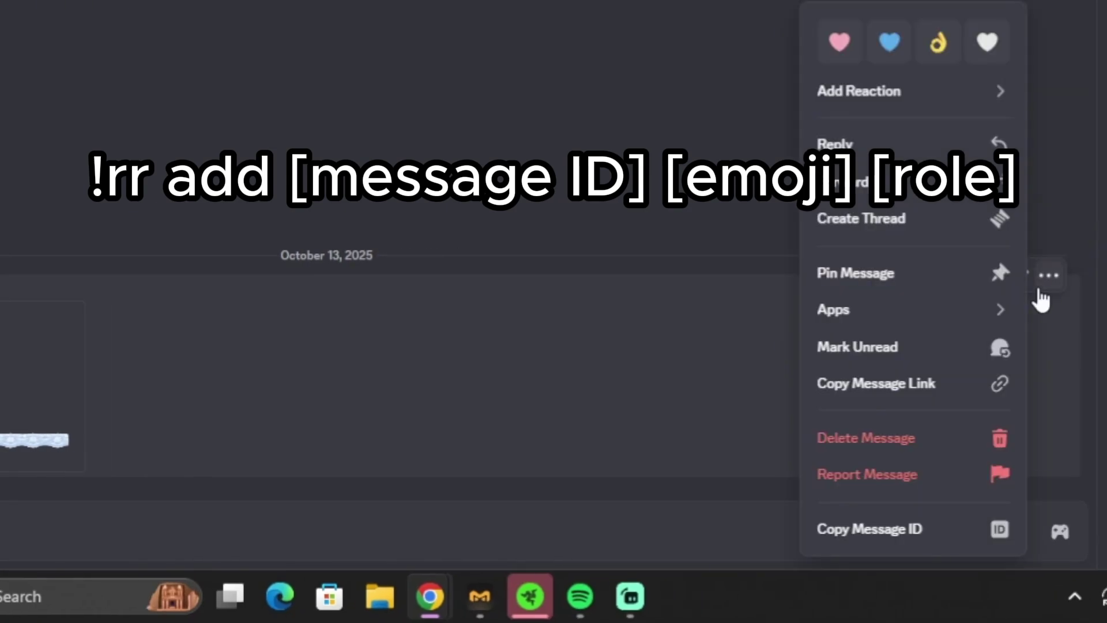
mouse_move(994, 333)
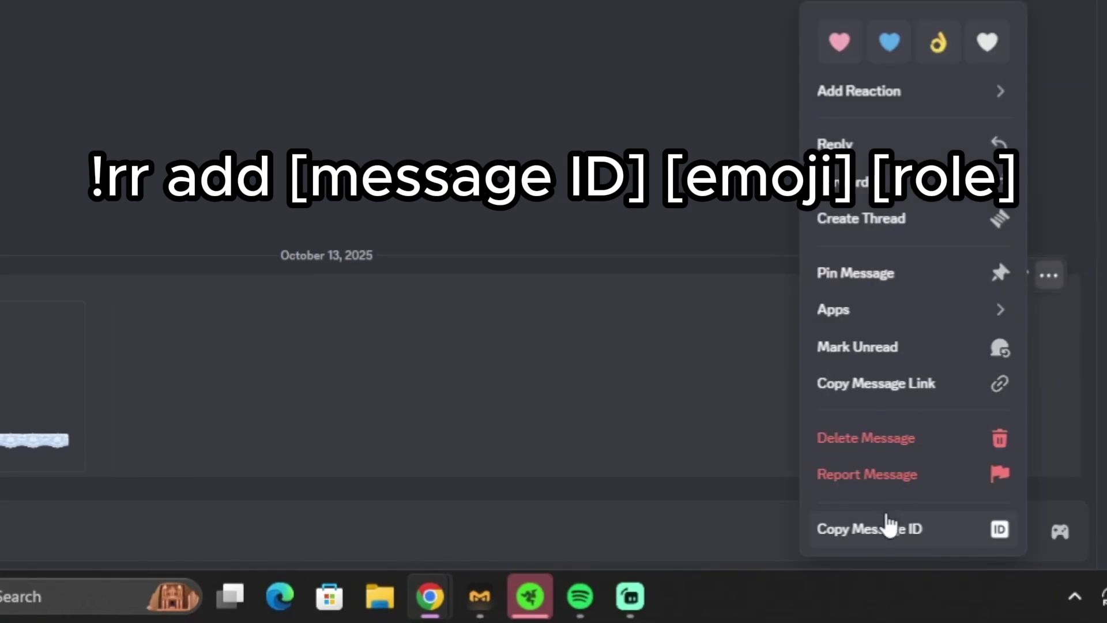
click(947, 539)
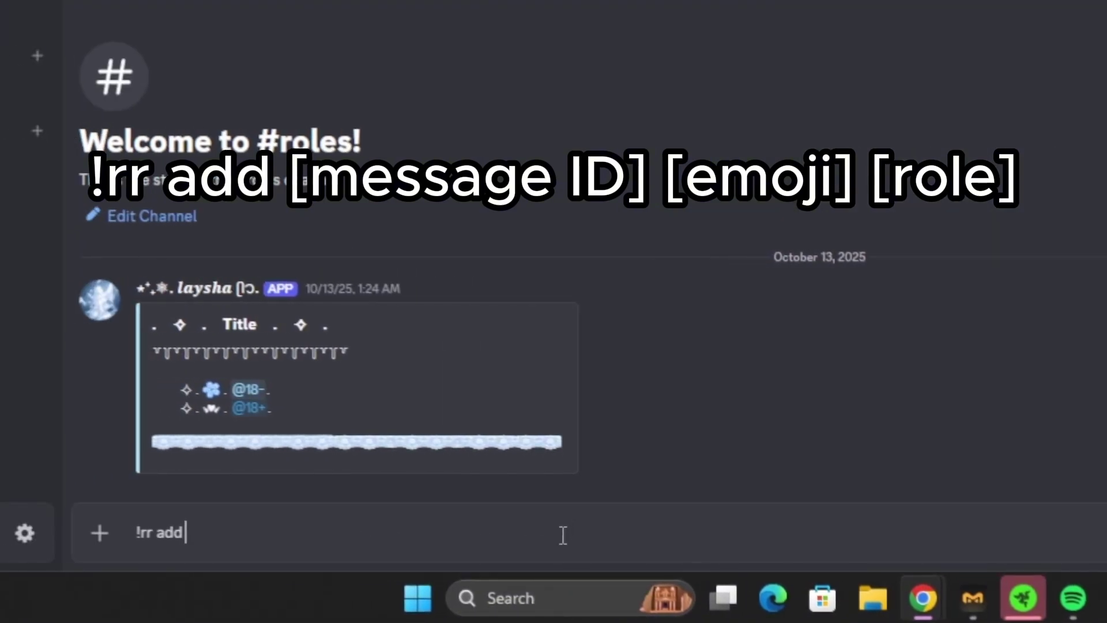
key(ctrl+v)
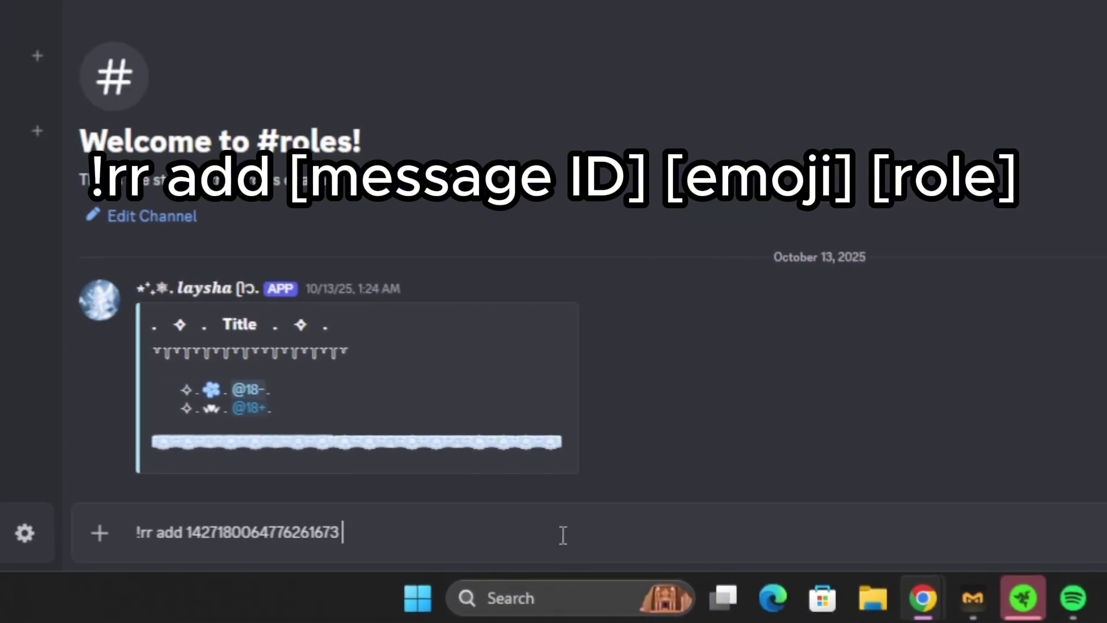
key(ctrl+e)
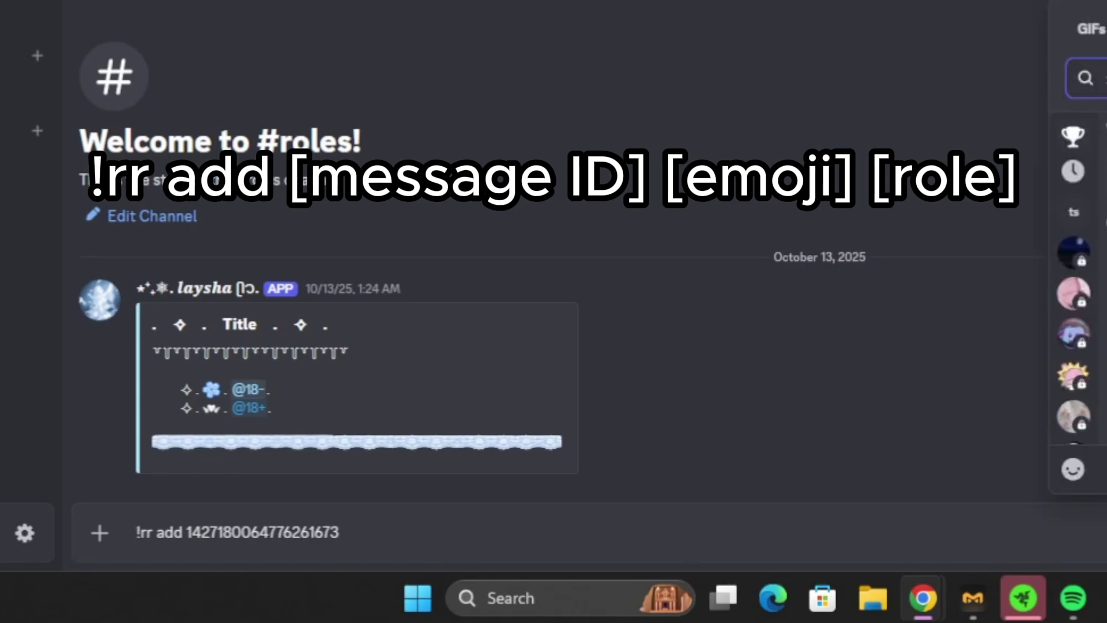
click(1096, 288)
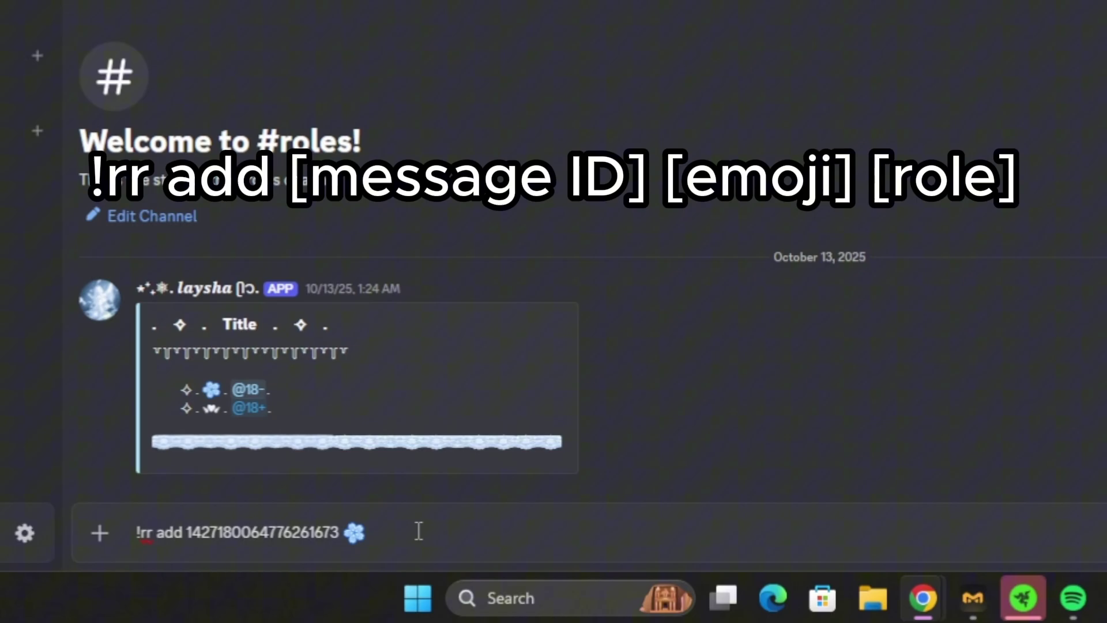
text(@)
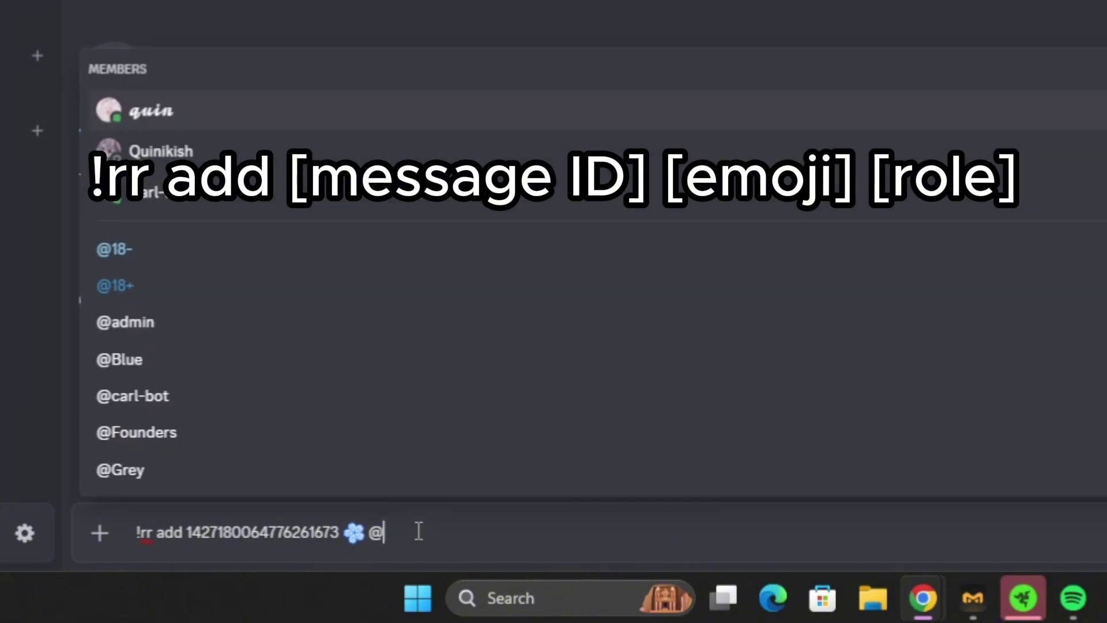
click(215, 258)
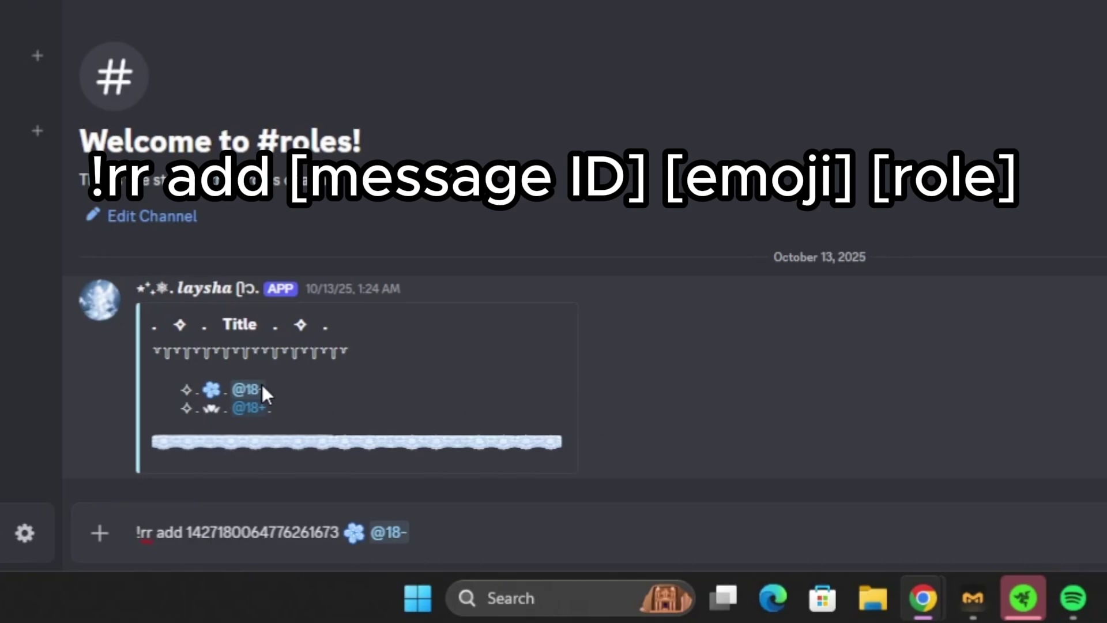
drag(268, 390, 159, 389)
click(669, 383)
click(639, 522)
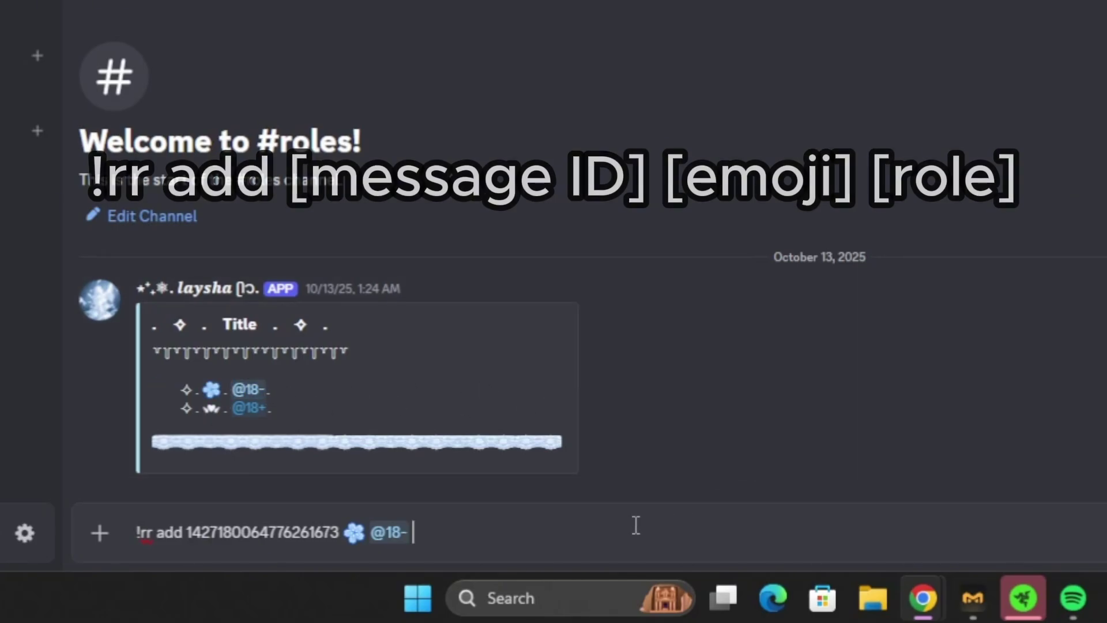
key(Return)
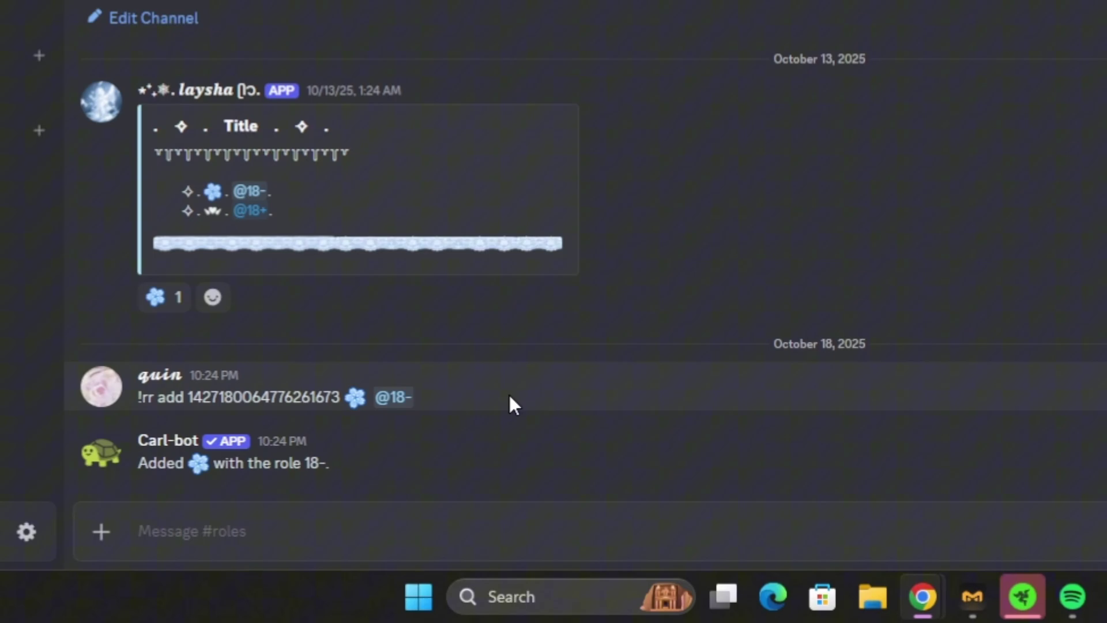
React to the Title embed with the blue flower and check the roles on your own member profile.
click(157, 308)
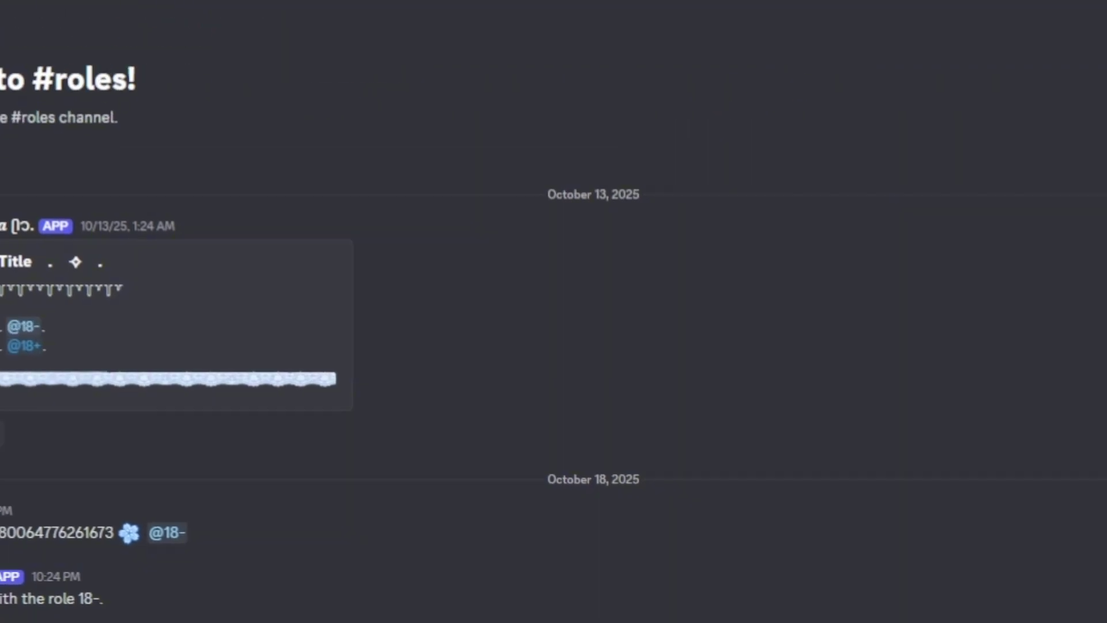
click(971, 146)
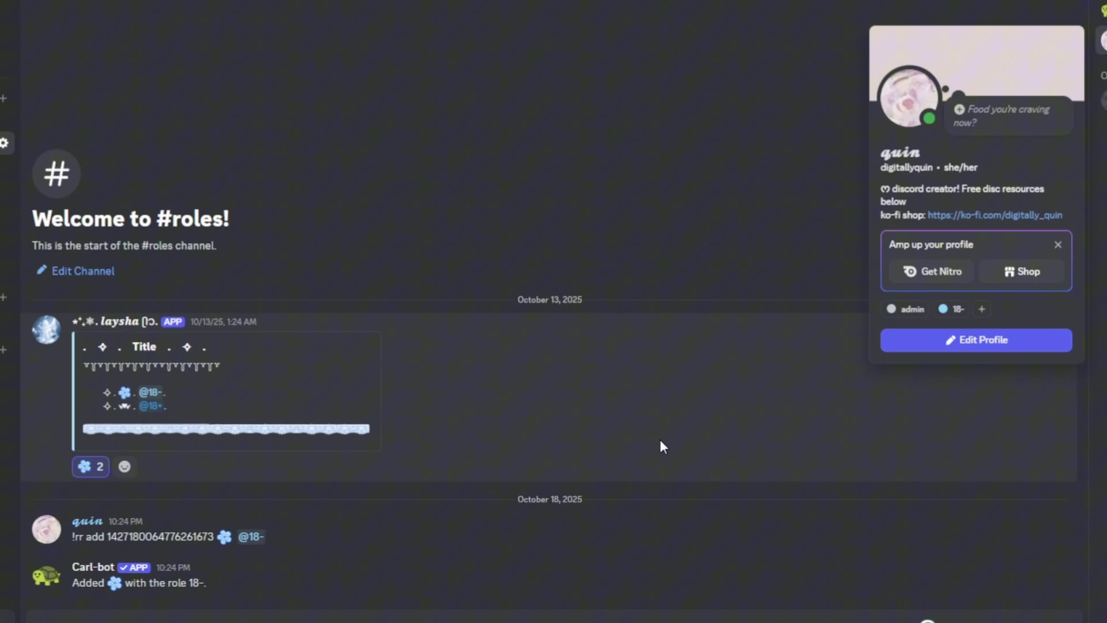
click(594, 446)
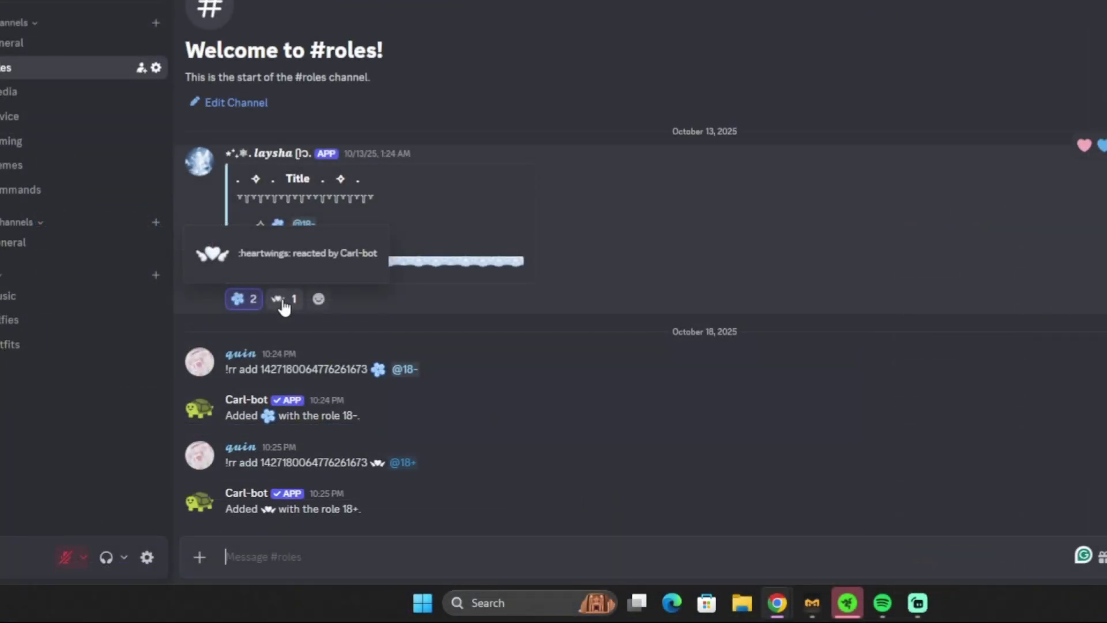
React to the Title embed with the heartwings emoji and open your own member profile to check its roles.
click(282, 299)
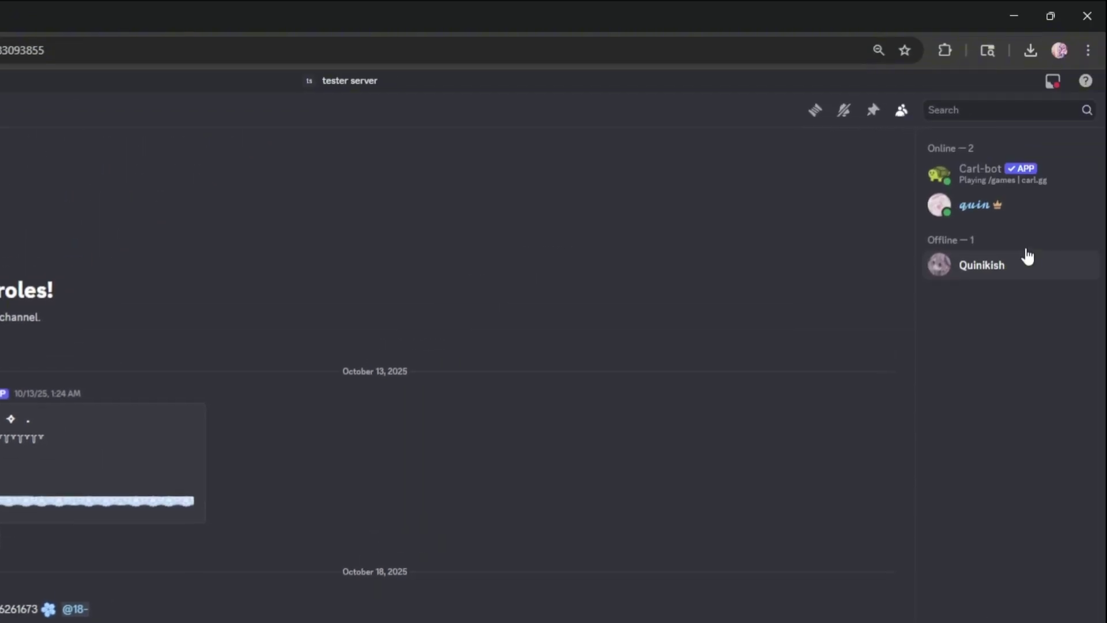
click(1003, 213)
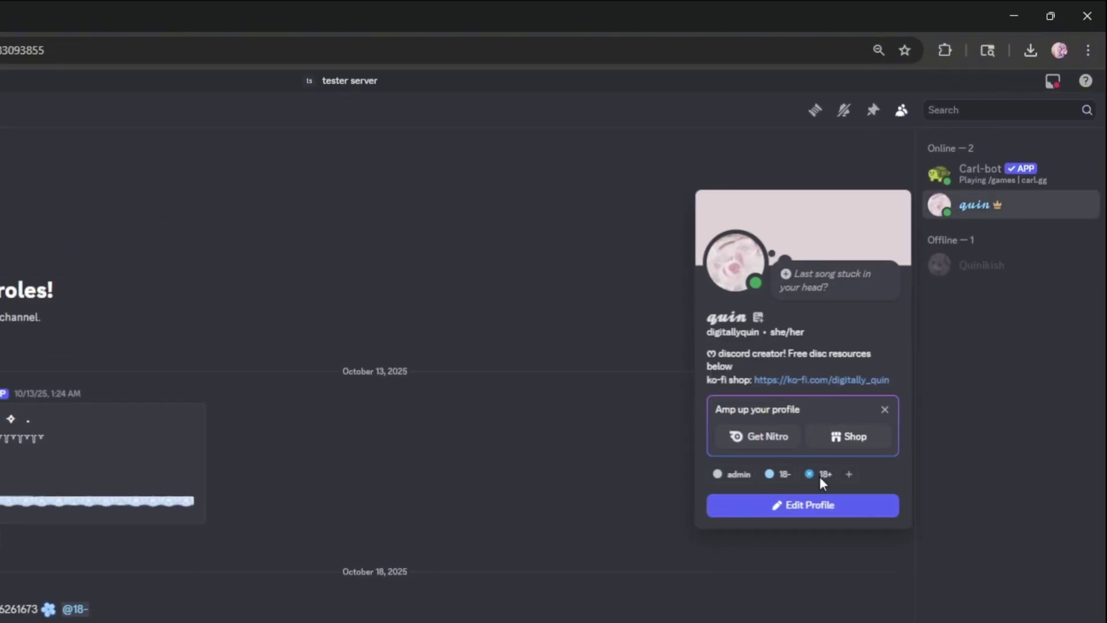
Send the command "!rr unique" followed by the copied message ID of the Title embed in #roles.
click(457, 491)
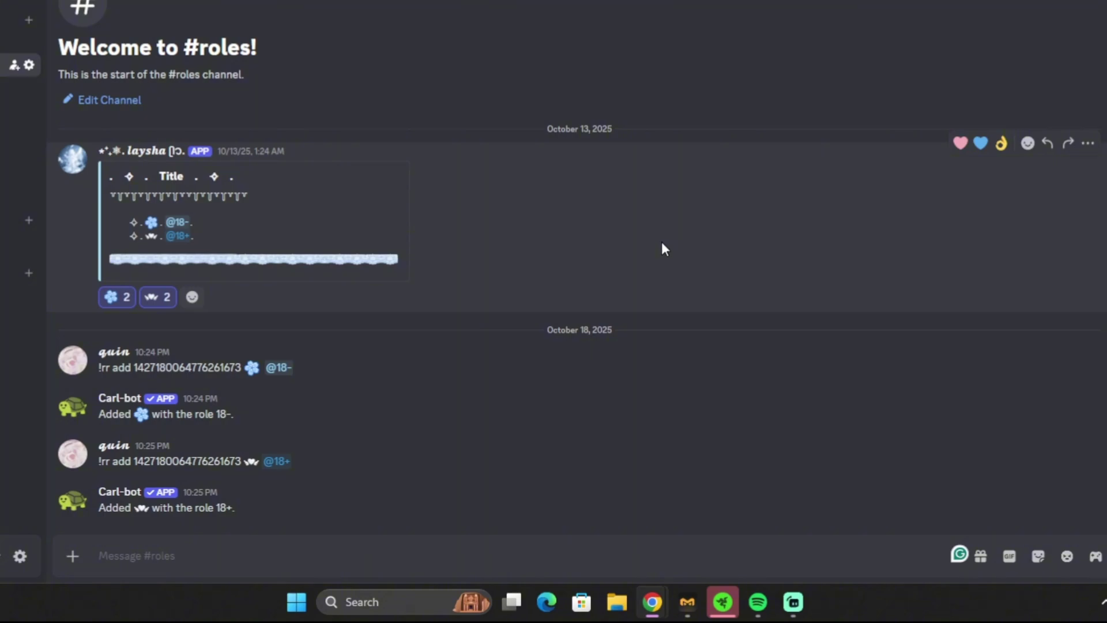
click(440, 549)
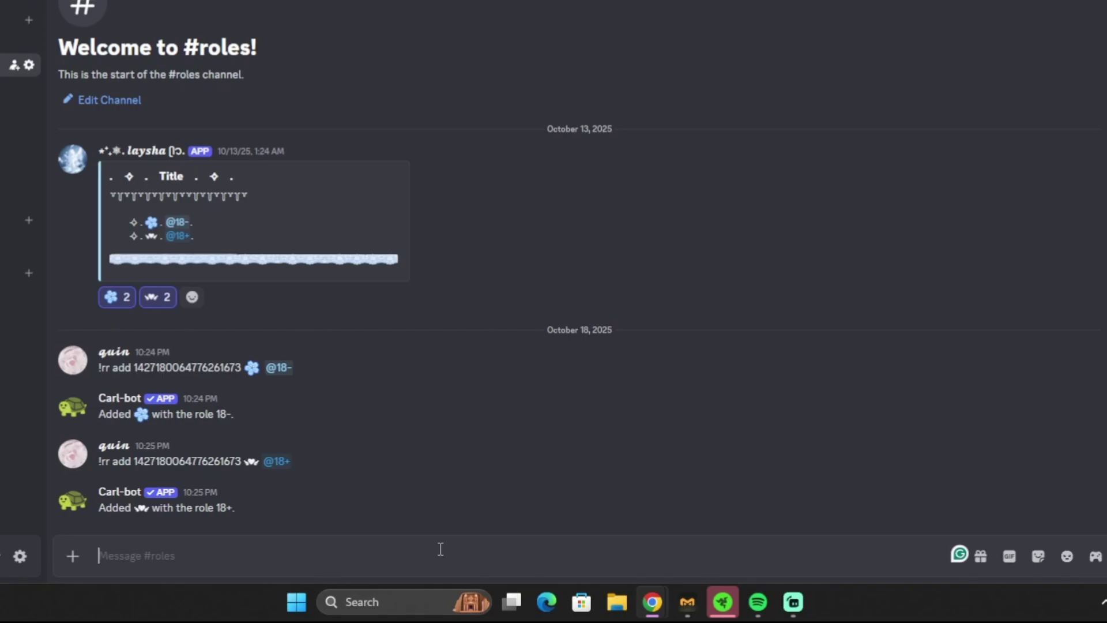
click(1088, 142)
click(974, 555)
text(!)
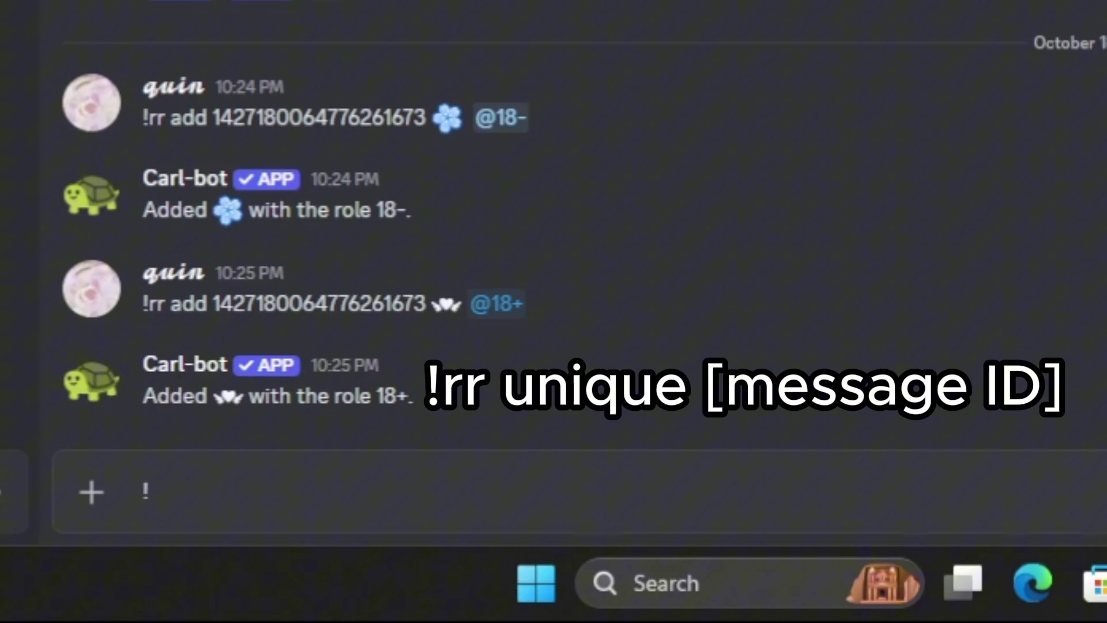
text(rr unique)
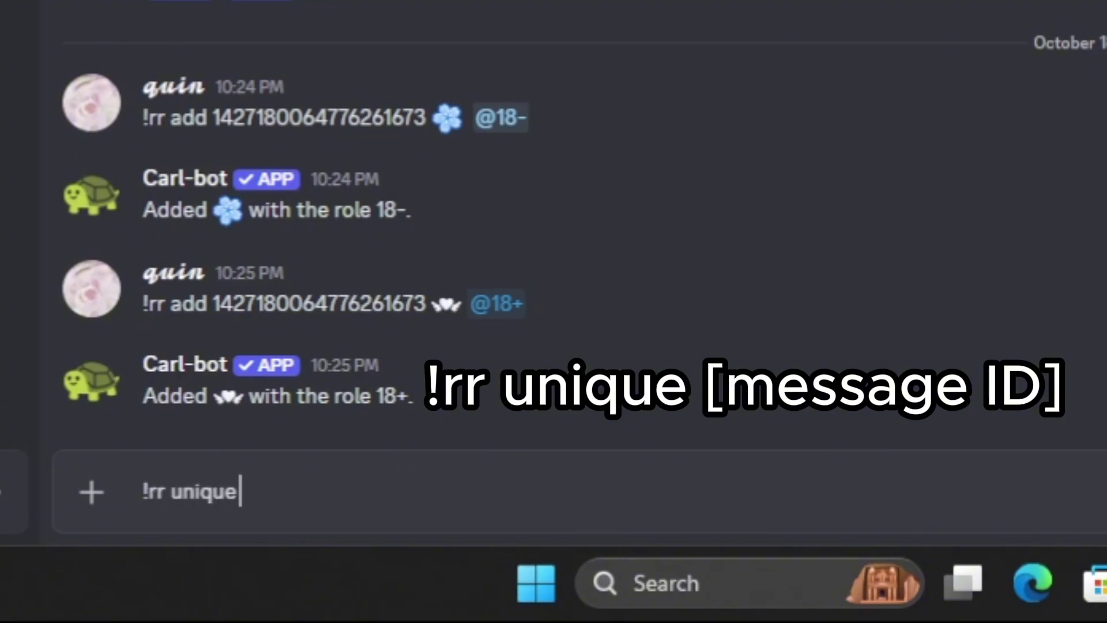
key(ctrl+v)
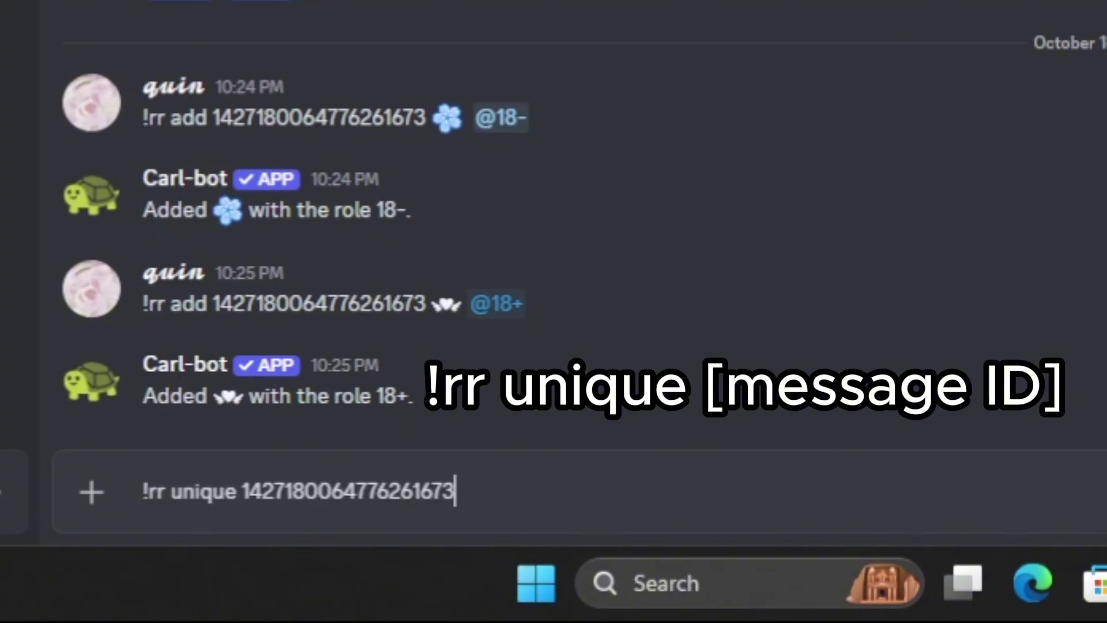
key(Return)
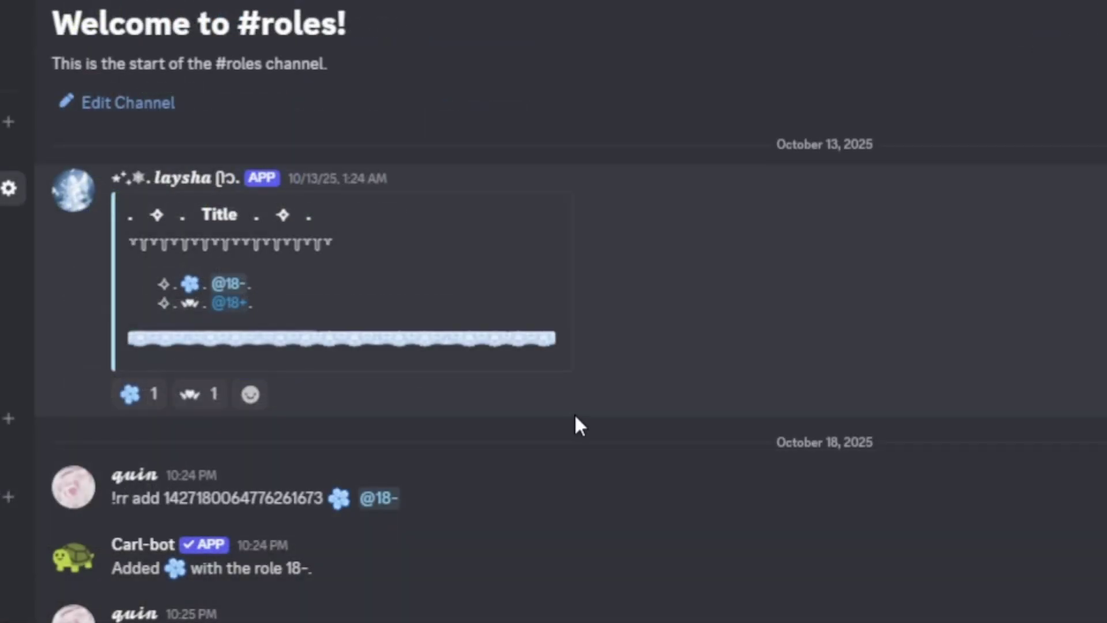
Test the unique mode by reacting to the Title embed with the blue flower and the heartwings emoji in turn.
click(142, 398)
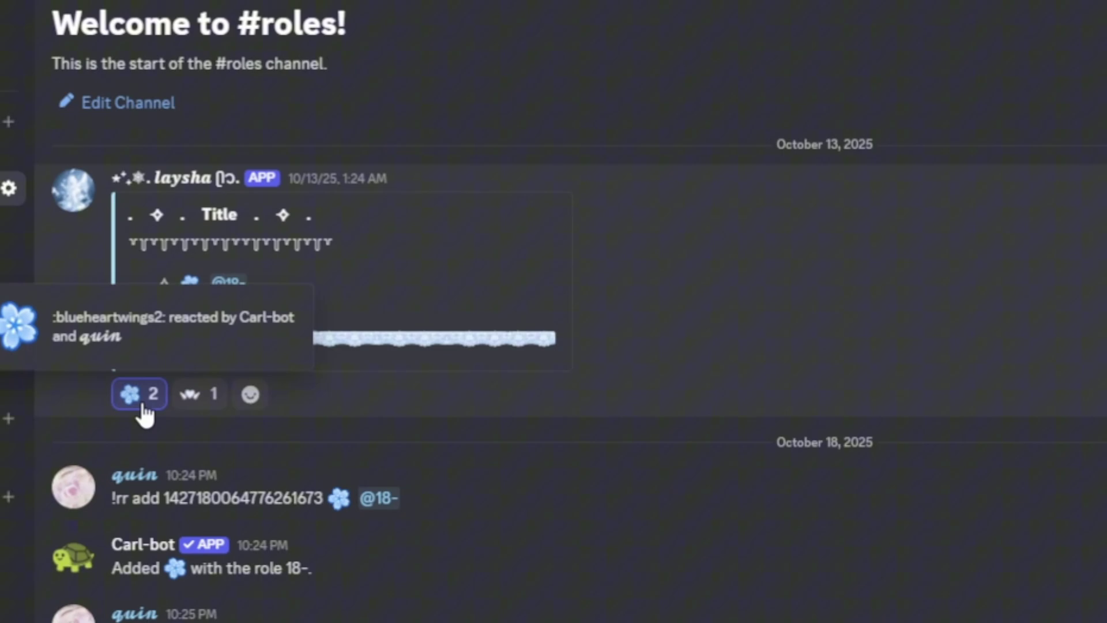
click(971, 124)
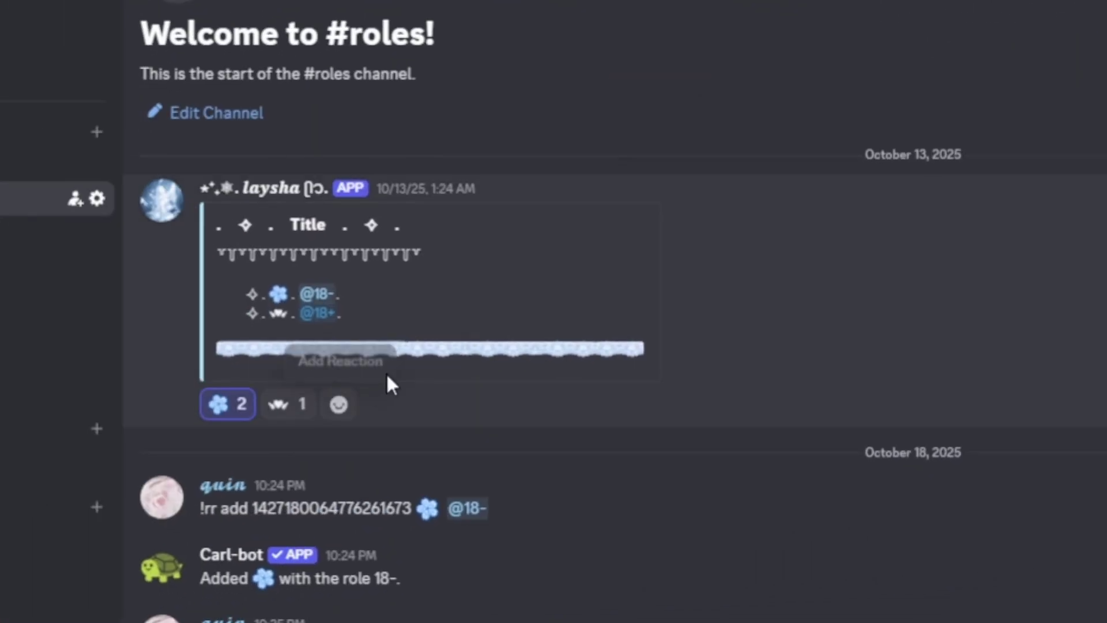
click(296, 404)
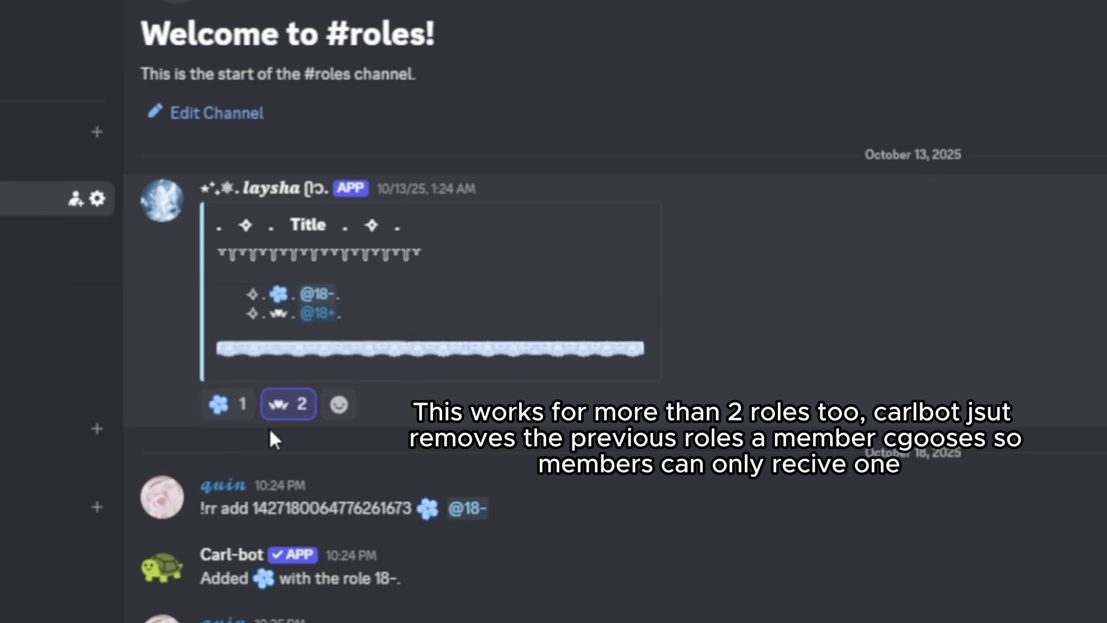
mouse_move(288, 427)
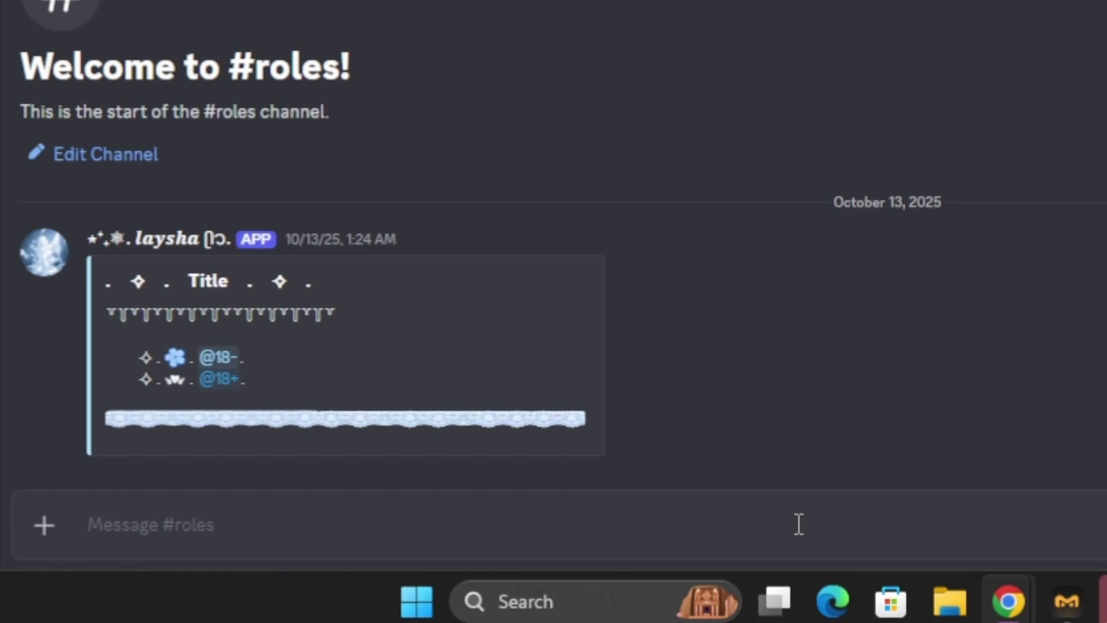
click(982, 342)
click(939, 548)
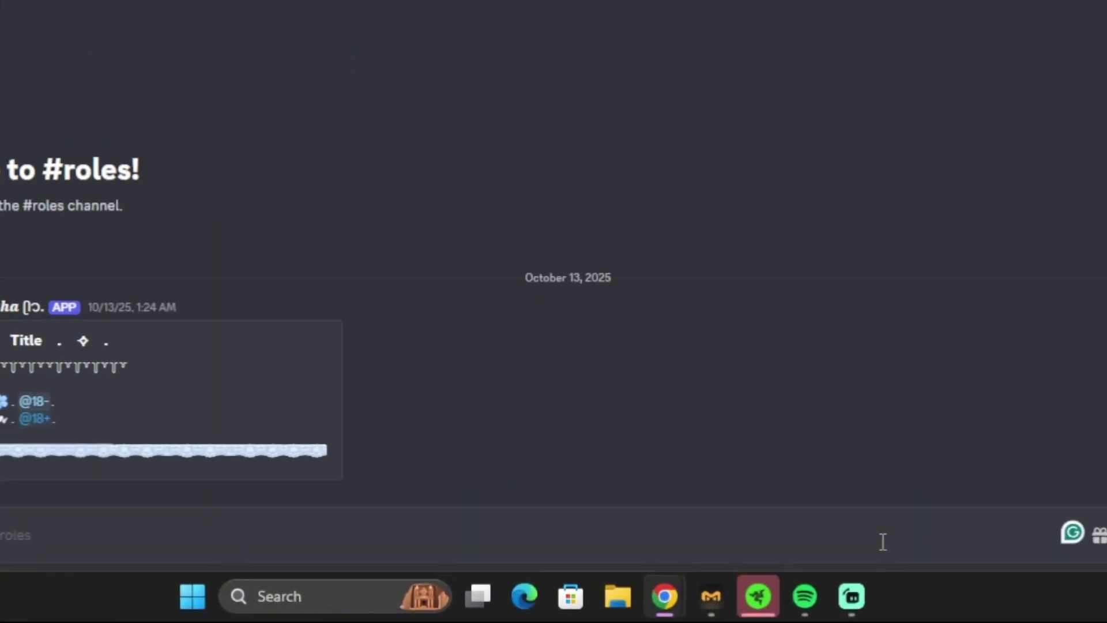
text(!rr)
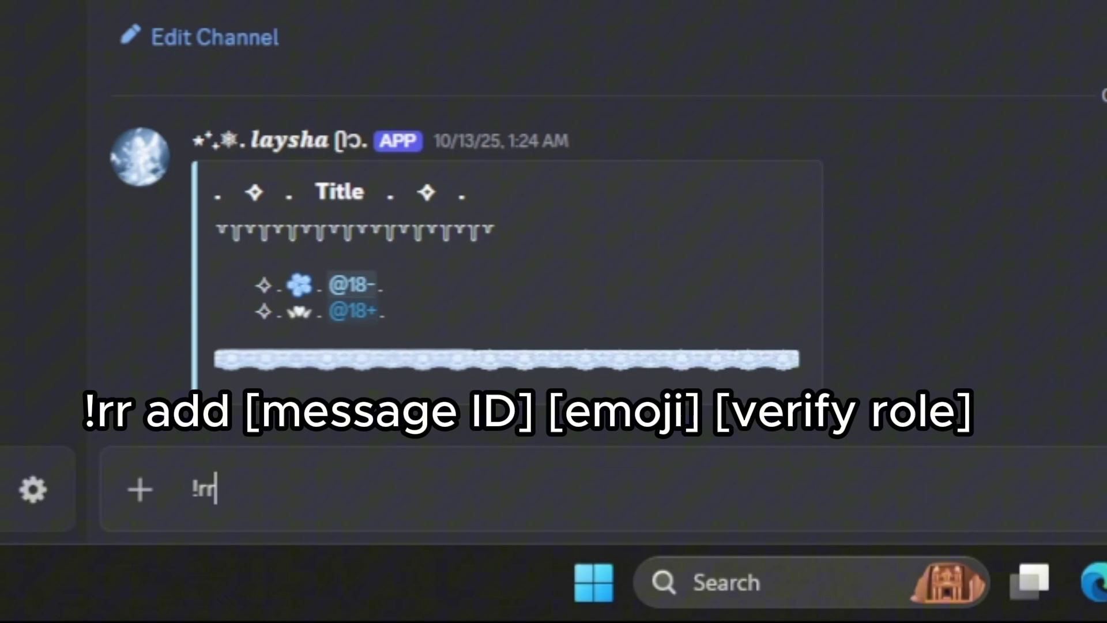
text( add)
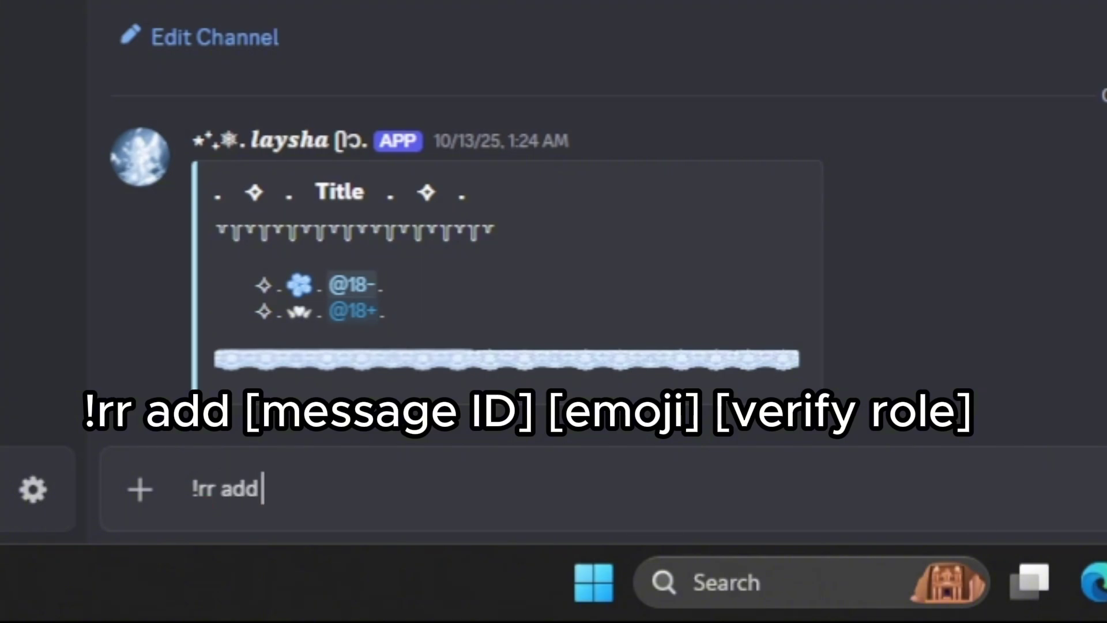
key(ctrl+v)
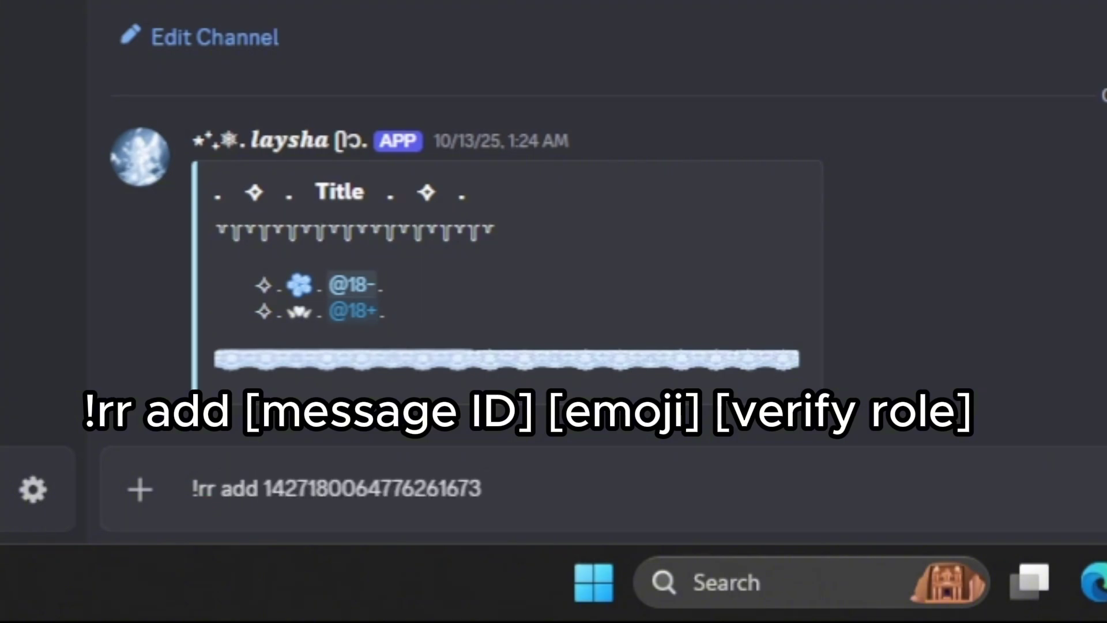
key(ctrl+v)
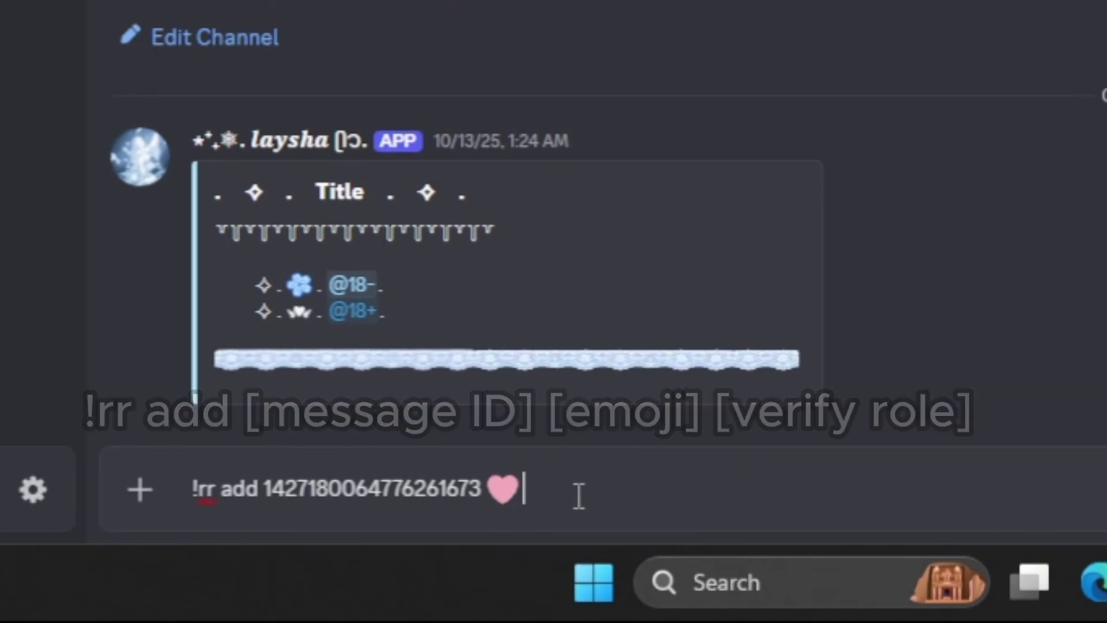
text(@ver)
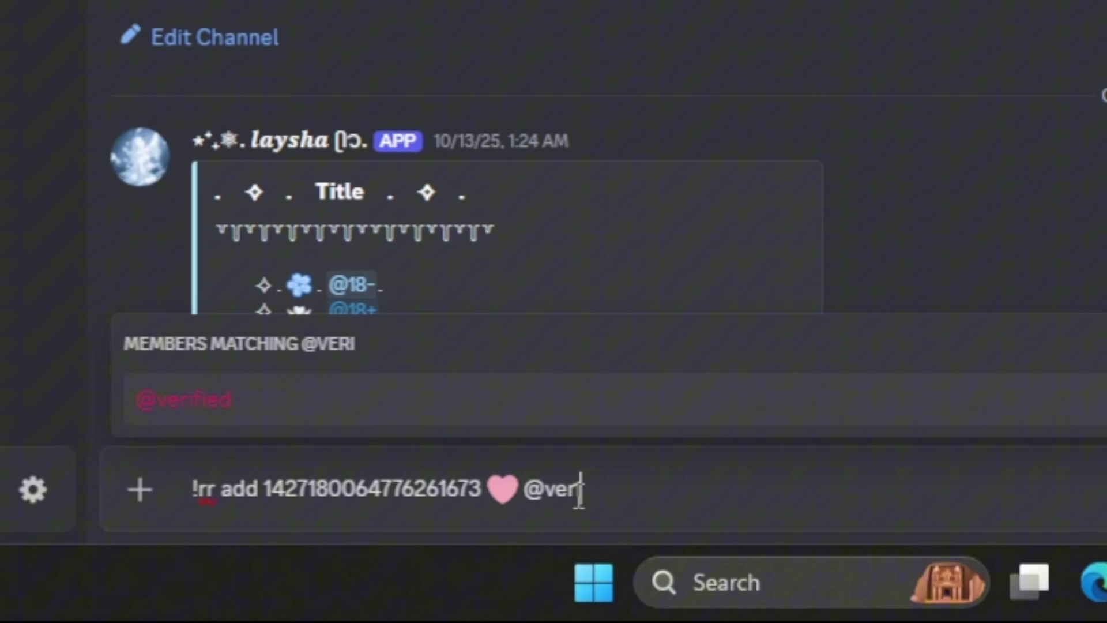
text(i)
click(628, 408)
key(Return)
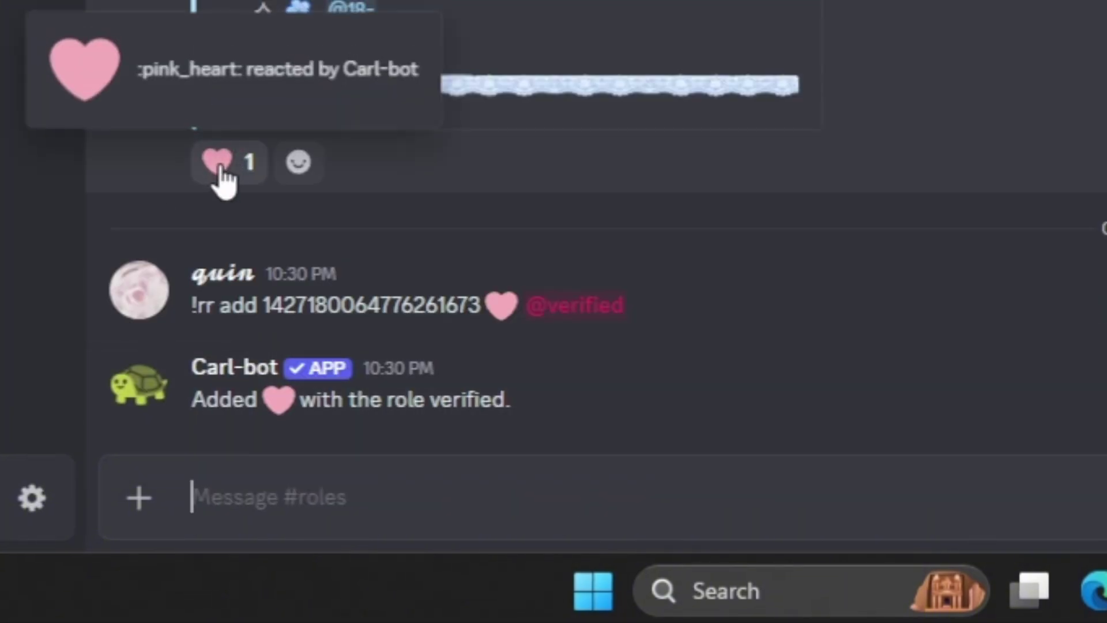
click(218, 166)
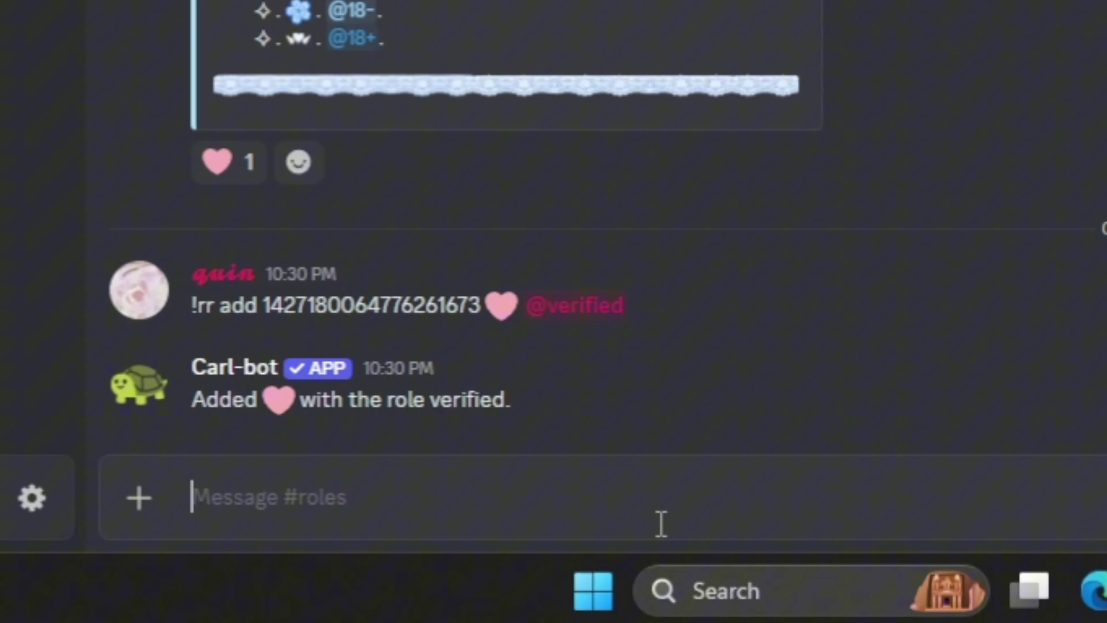
Send "!rr verify" followed by the Title embed's message ID, and test the pink heart reaction on the embed.
text(!)
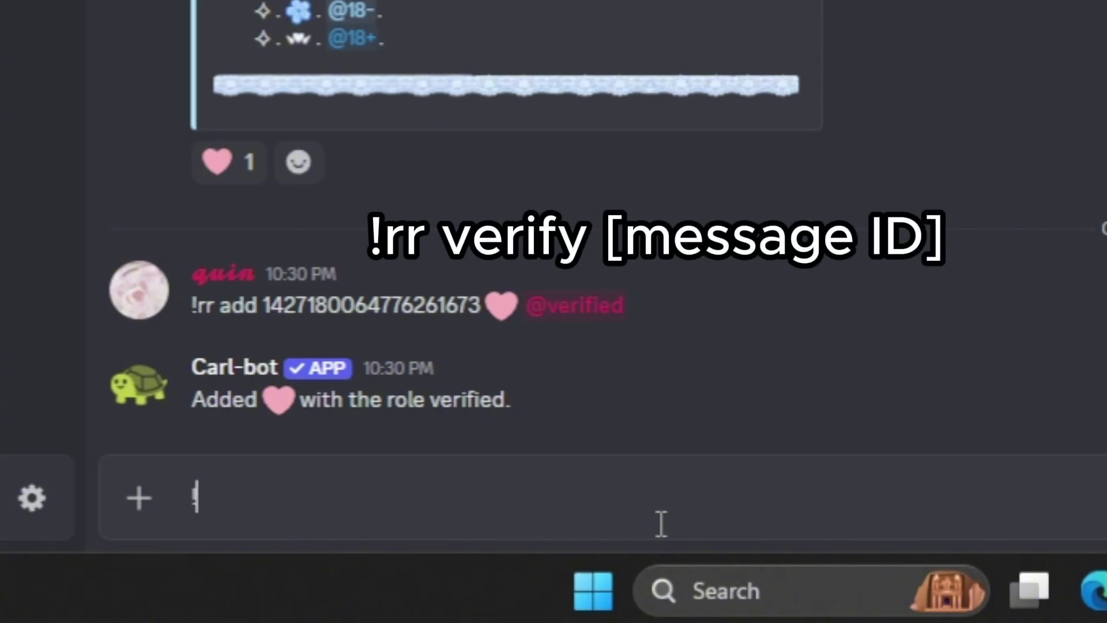
text(rr verify)
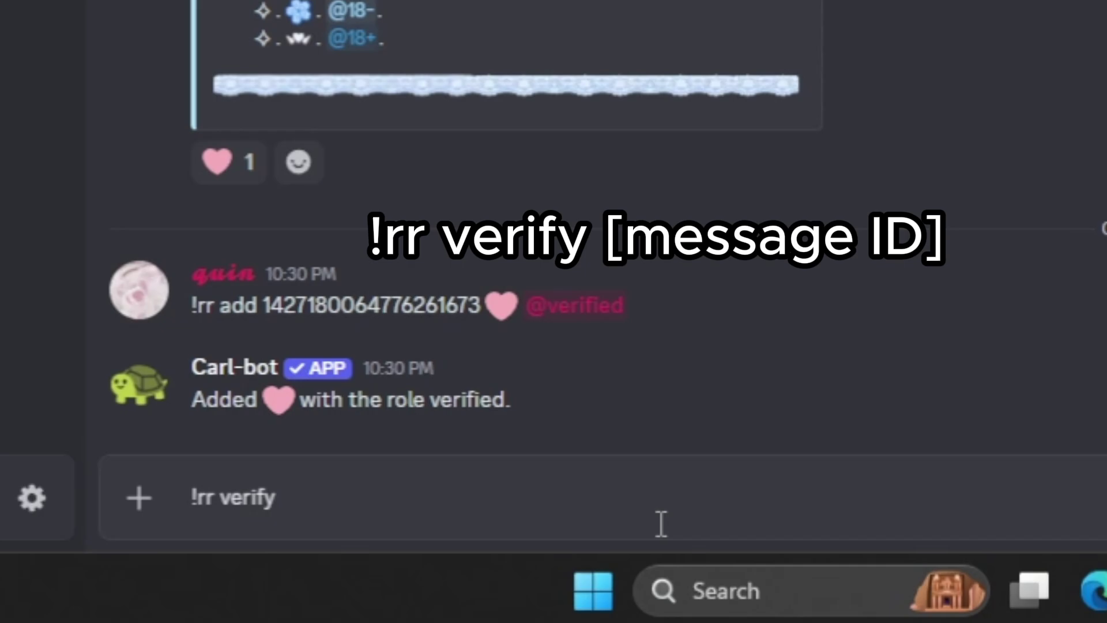
key(ctrl+v)
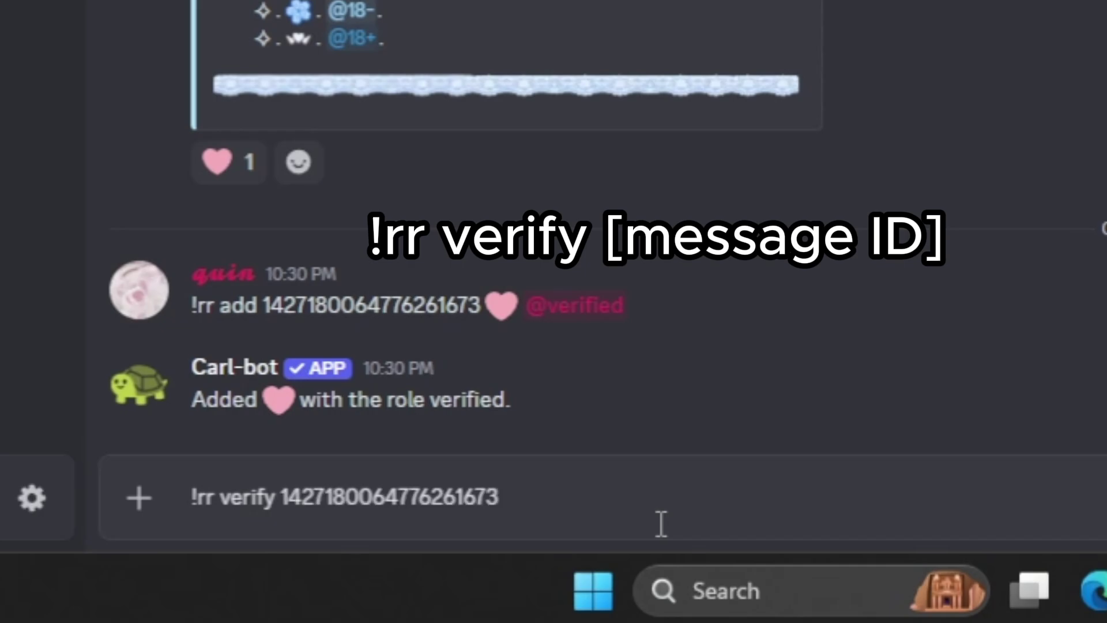
key(Return)
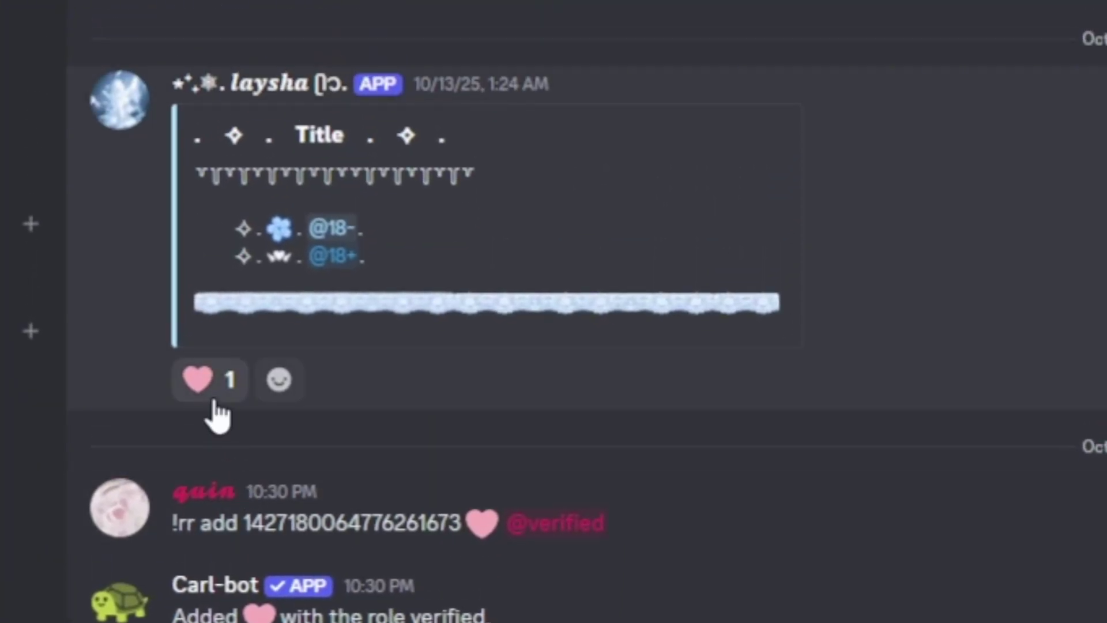
click(212, 356)
click(212, 356)
Browse the templates, banners, dividers and emojis channels of the Quin's Studio server for free Discord resources.
scroll(437, 400, up, 15)
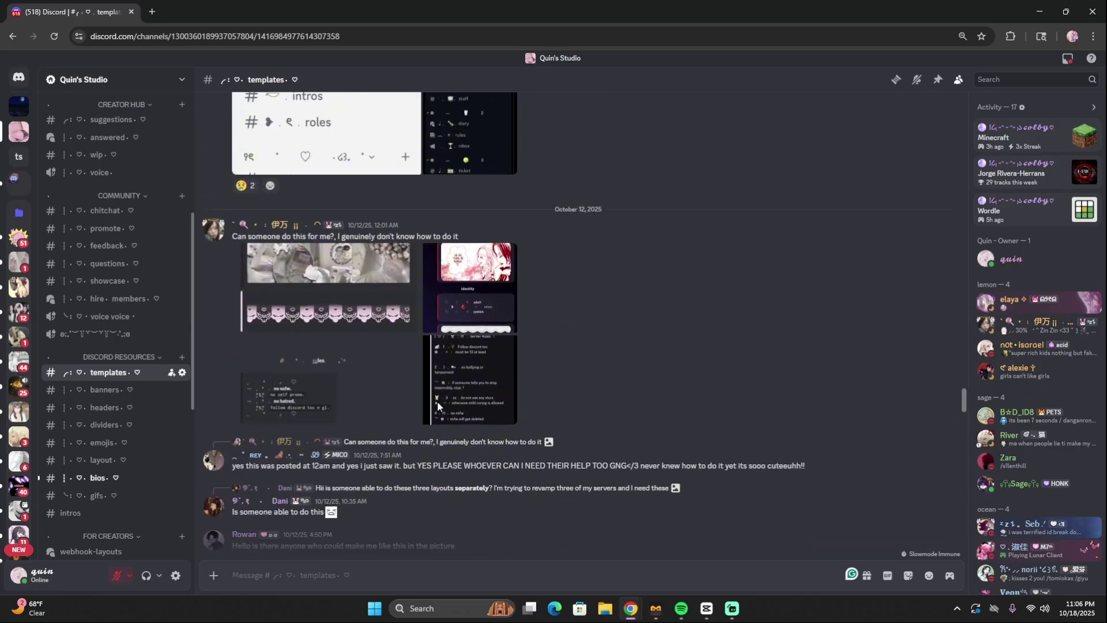
key(alt+Down)
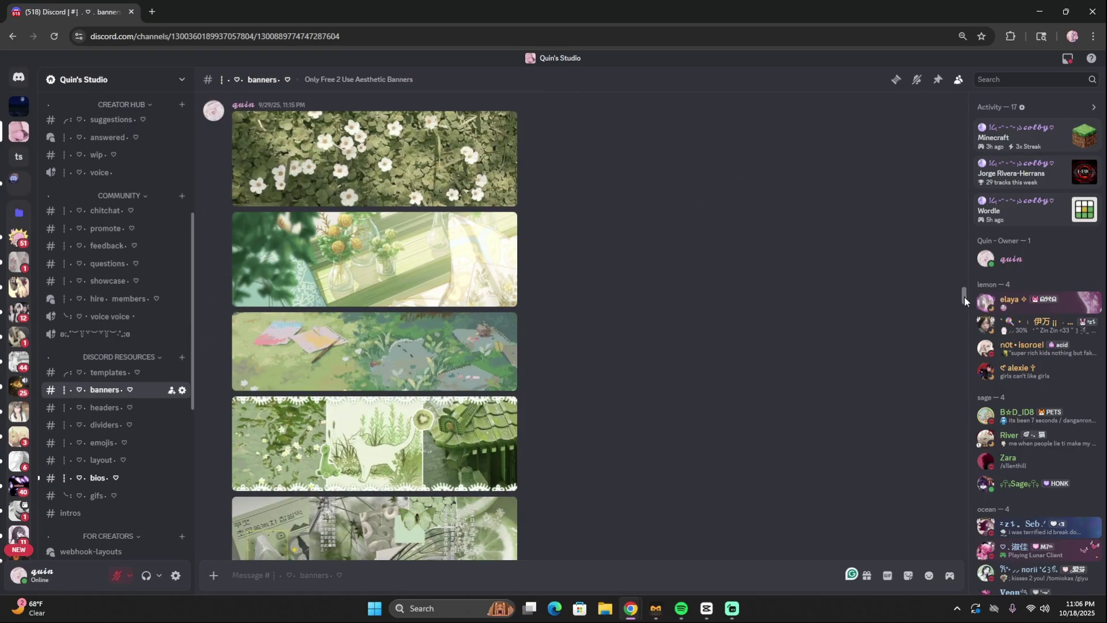
drag(964, 296, 966, 354)
key(alt+Down)
scroll(570, 404, up, 10)
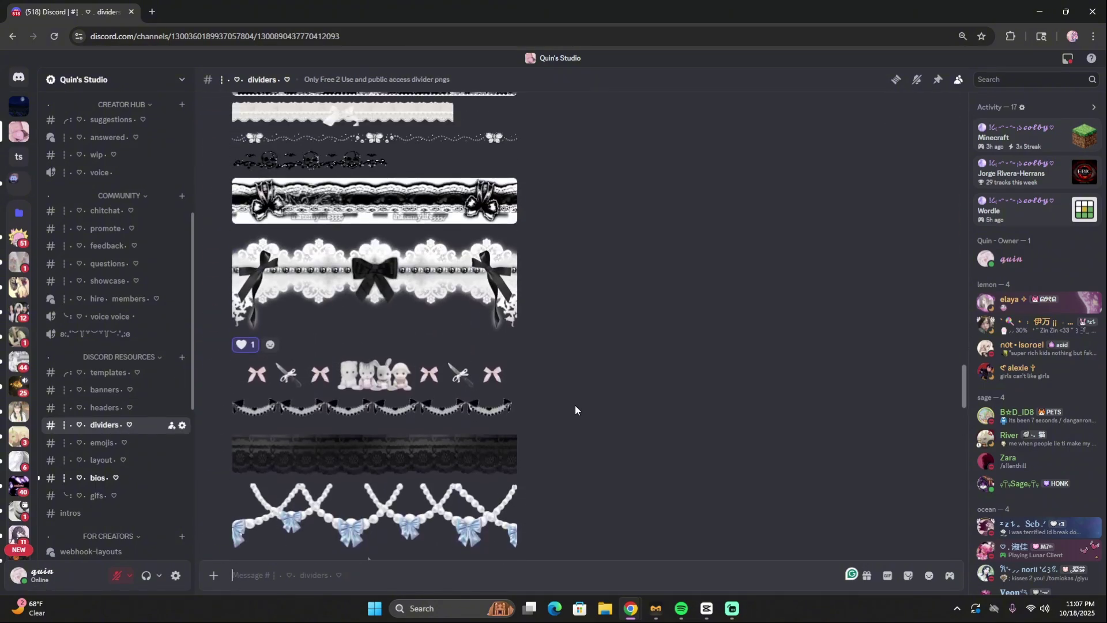
scroll(577, 407, up, 4)
key(alt+Down)
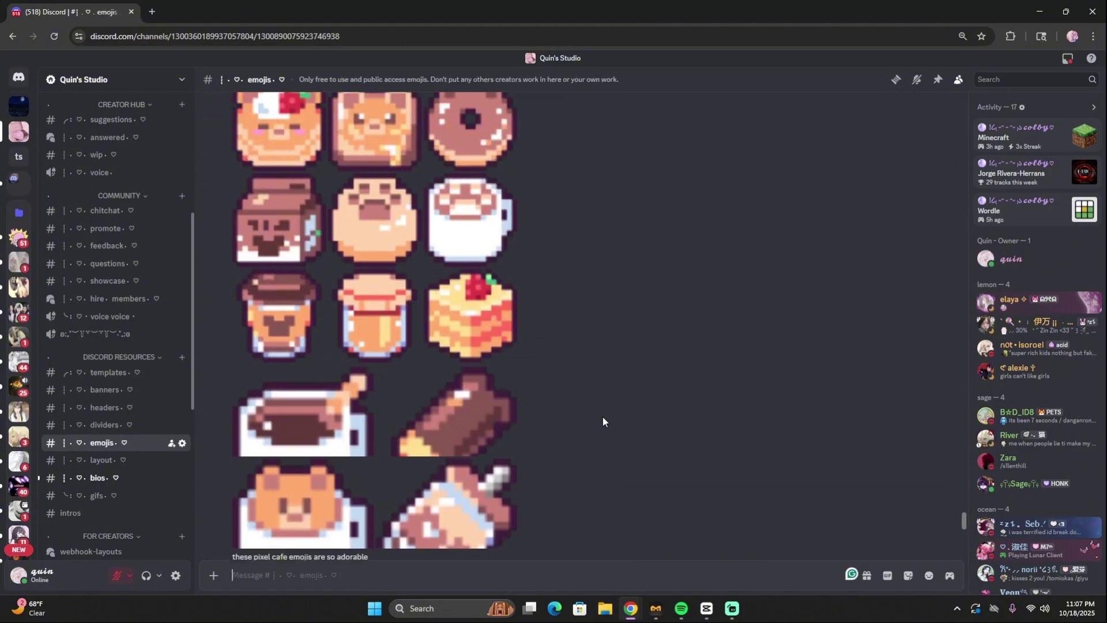